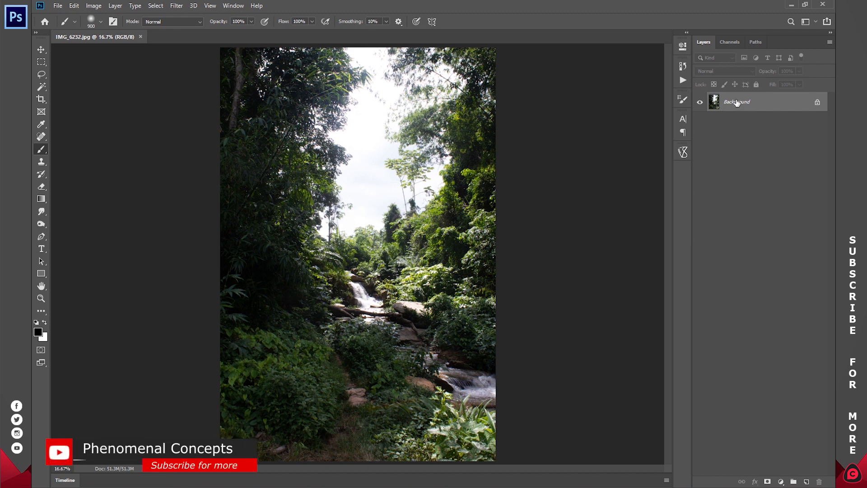
# Duplicate the Background layer and open the Camera Raw Filter on the copy.
pyautogui.moveTo(736, 103); pyautogui.dragTo(807, 480)
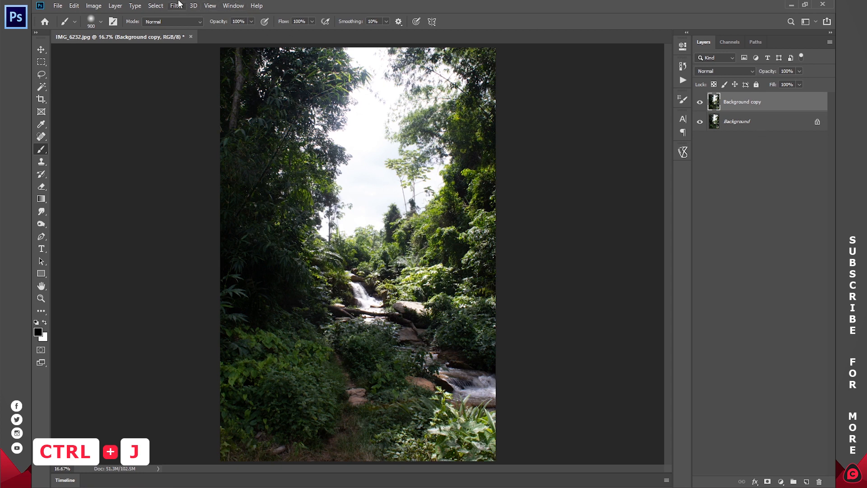
pyautogui.click(177, 5)
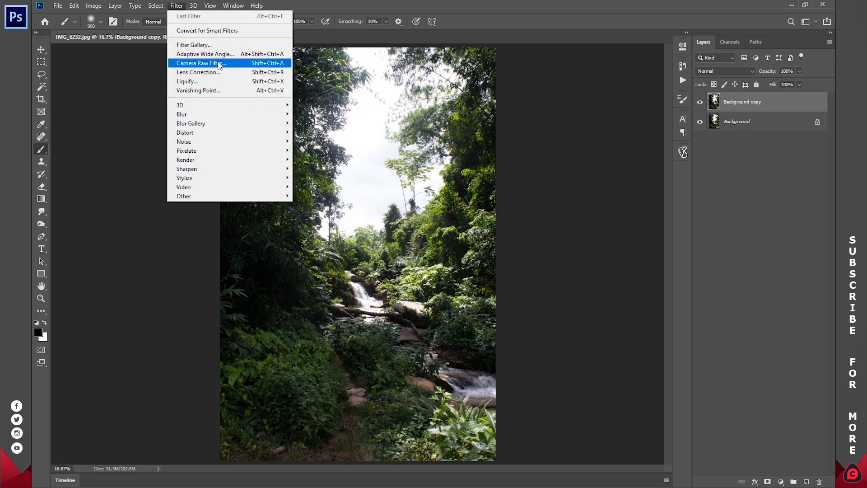
pyautogui.click(218, 63)
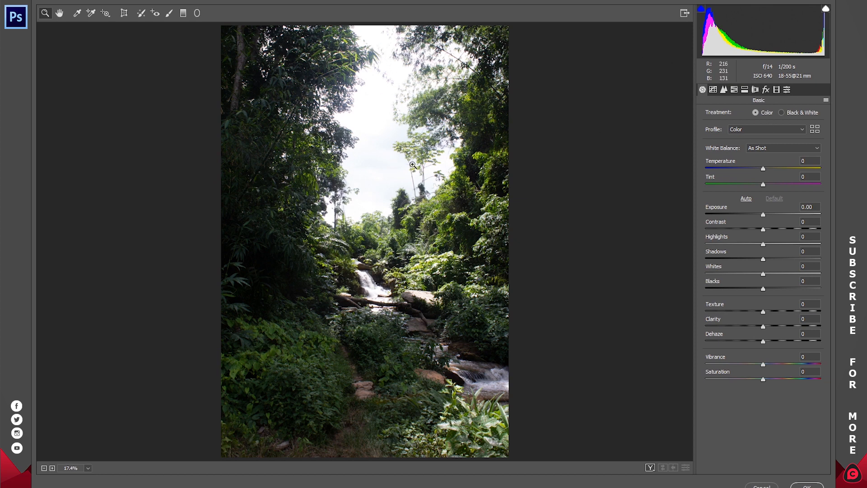
# Calibrate the Blue Primary in Camera Raw with Hue at -100 and Saturation at +100.
pyautogui.click(775, 89)
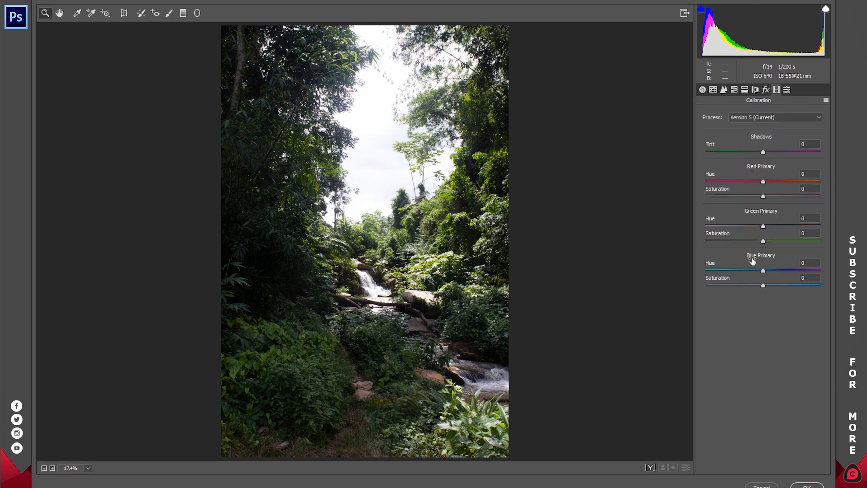
pyautogui.moveTo(764, 270); pyautogui.dragTo(694, 269)
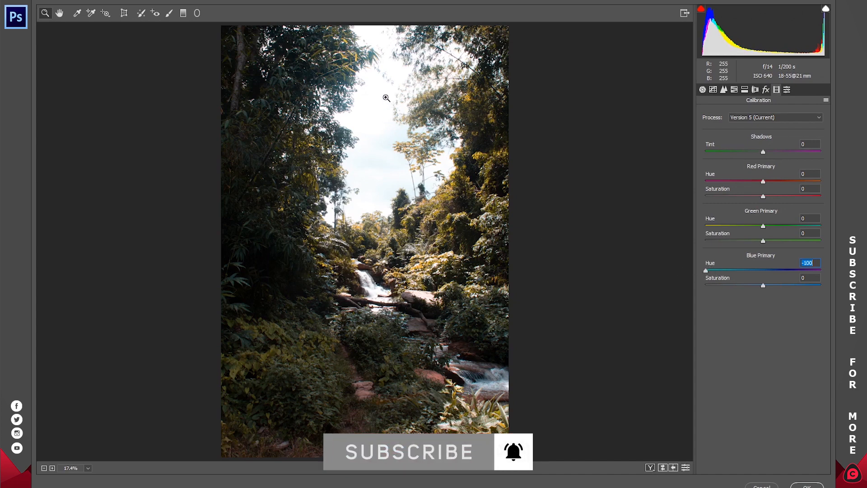
pyautogui.click(388, 160)
pyautogui.moveTo(706, 271)
pyautogui.mouseDown()
pyautogui.moveTo(763, 271)
pyautogui.moveTo(704, 272)
pyautogui.mouseUp()
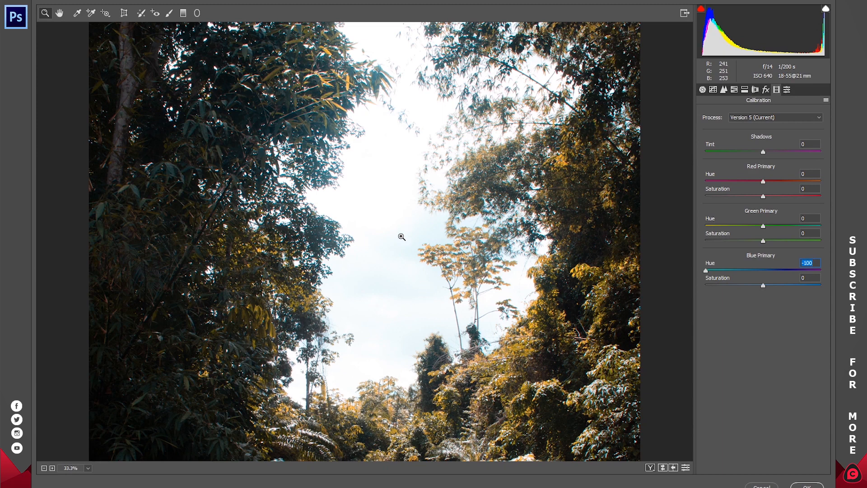
pyautogui.rightClick(376, 244)
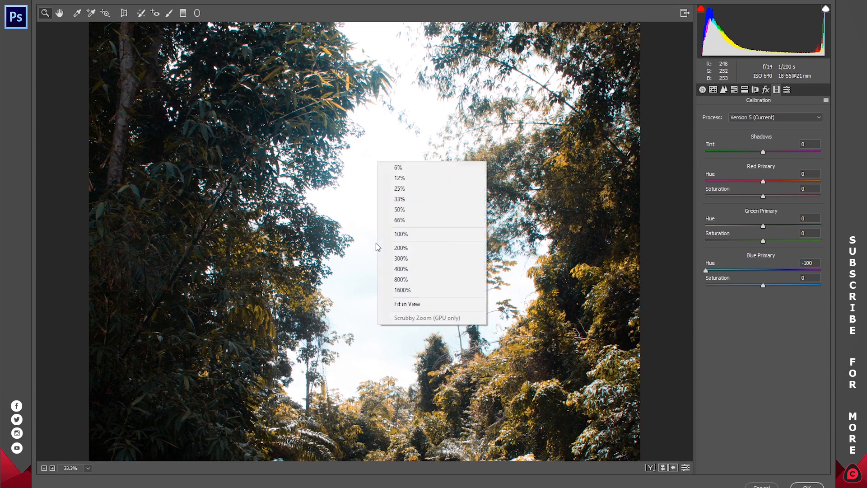
pyautogui.click(428, 308)
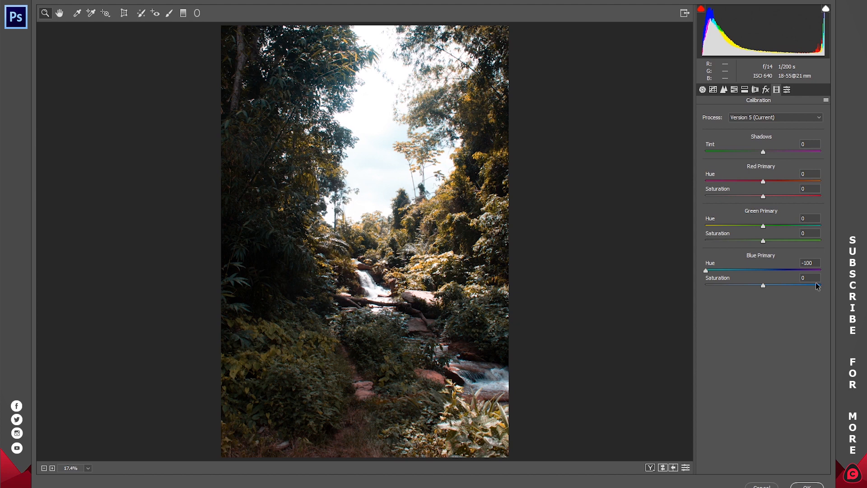
pyautogui.moveTo(768, 285); pyautogui.dragTo(826, 287)
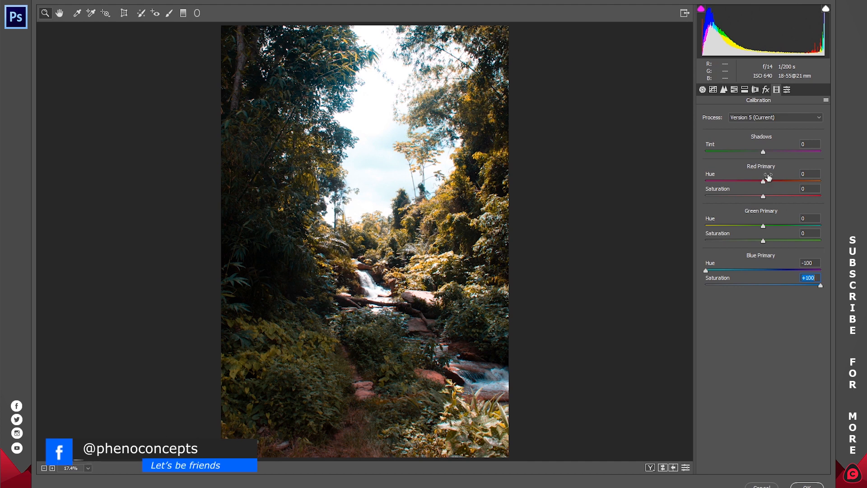
# Raise the HSL saturation of the Aquas to +62 and the Blues to +69.
pyautogui.click(733, 89)
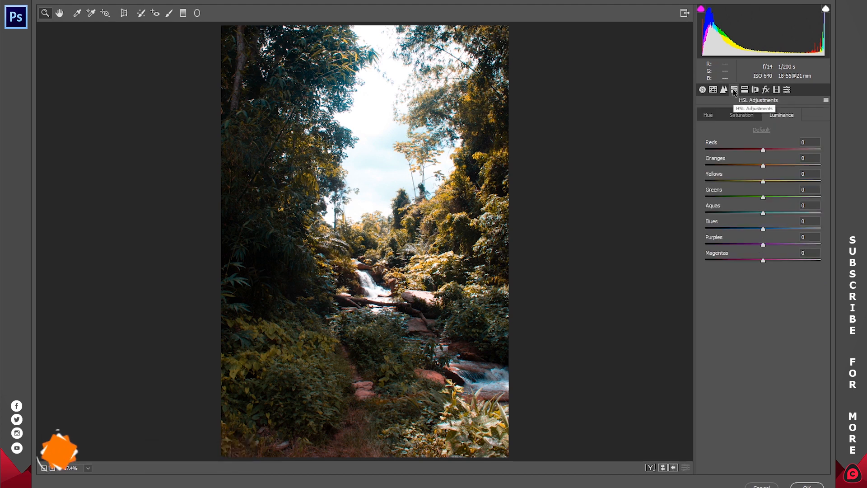
pyautogui.click(712, 116)
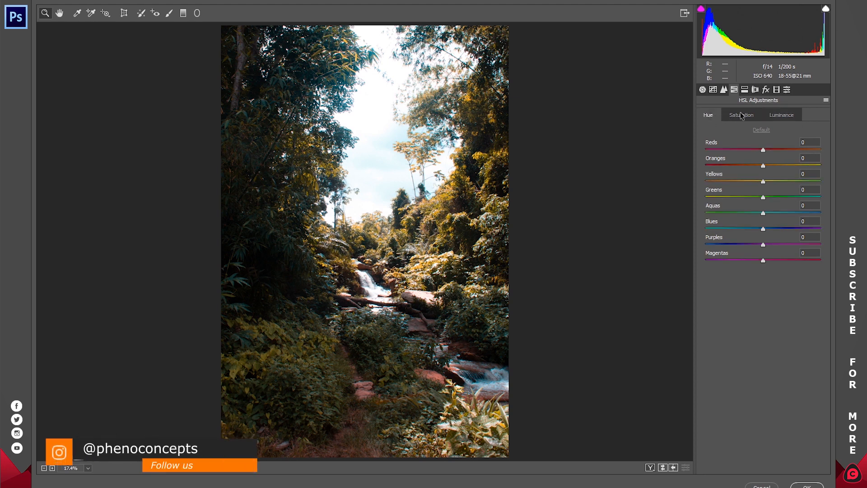
pyautogui.click(740, 114)
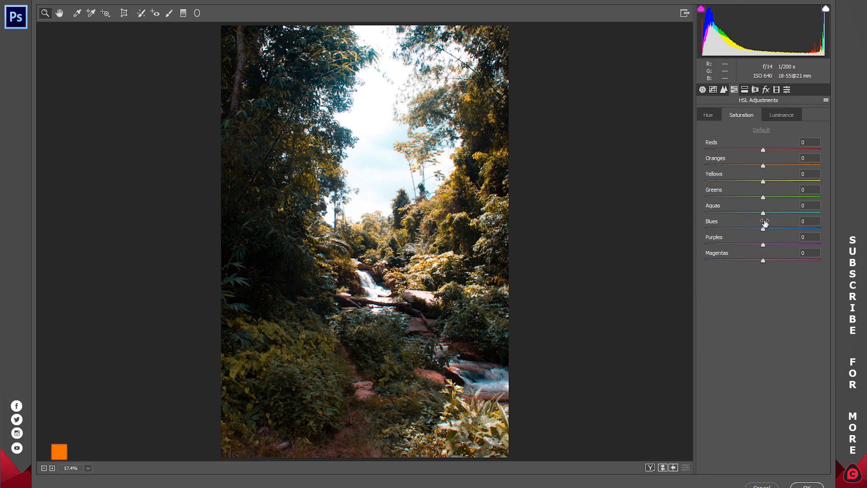
pyautogui.moveTo(763, 212); pyautogui.dragTo(802, 232)
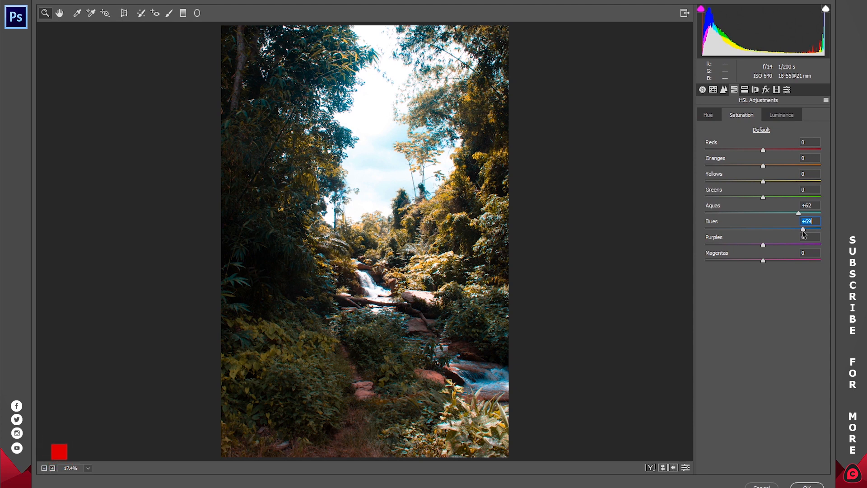
# Shift the HSL hue of the Aquas and set the Blues hue to -20.
pyautogui.click(709, 114)
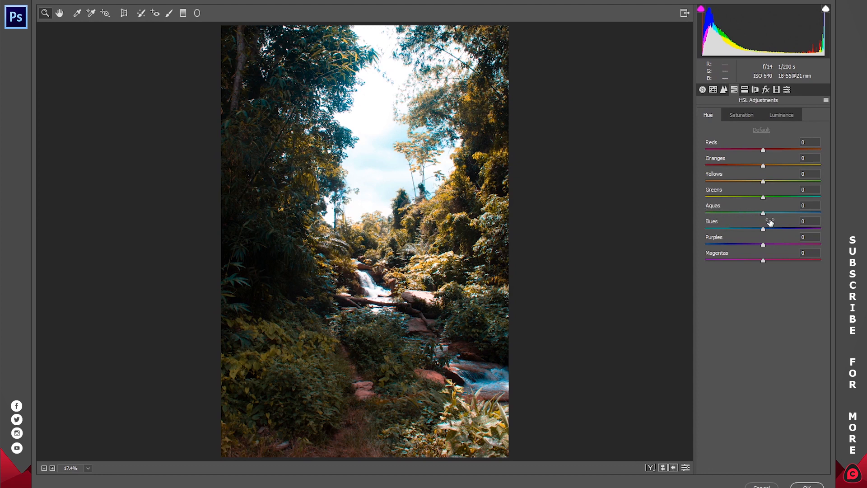
pyautogui.moveTo(763, 215); pyautogui.dragTo(787, 216)
pyautogui.moveTo(763, 229); pyautogui.dragTo(751, 230)
pyautogui.write('-20')
# Lower the HSL luminance of the Aquas to -37 and the Blues to -53.
pyautogui.click(782, 117)
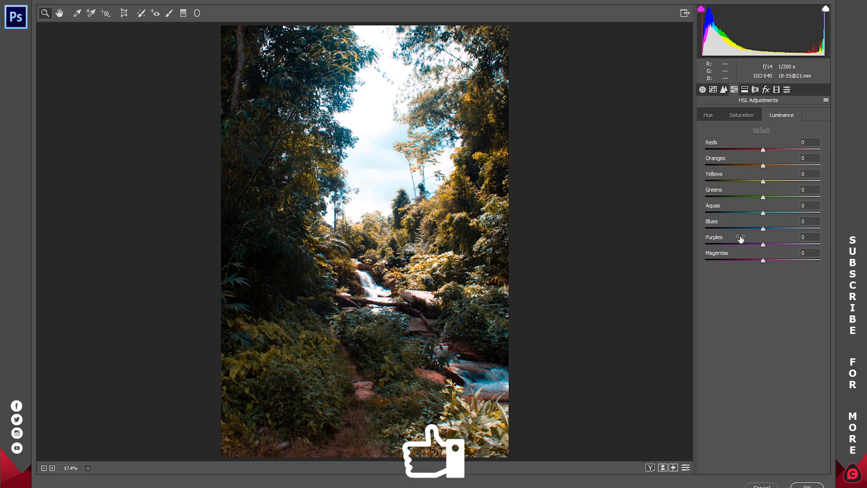
pyautogui.moveTo(762, 213); pyautogui.dragTo(729, 229)
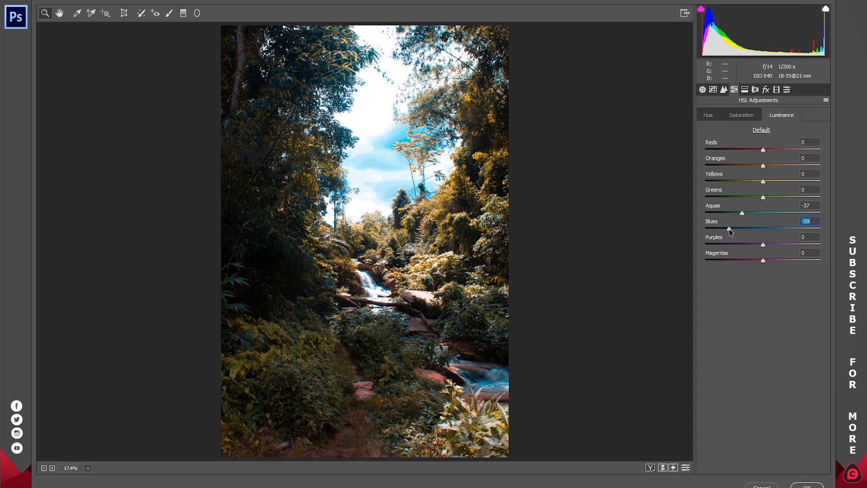
pyautogui.moveTo(728, 228)
pyautogui.mouseDown()
pyautogui.moveTo(707, 228)
pyautogui.moveTo(732, 229)
pyautogui.mouseUp()
pyautogui.moveTo(735, 229)
pyautogui.mouseDown()
pyautogui.moveTo(781, 232)
pyautogui.moveTo(725, 239)
pyautogui.moveTo(745, 232)
pyautogui.moveTo(733, 229)
pyautogui.mouseUp()
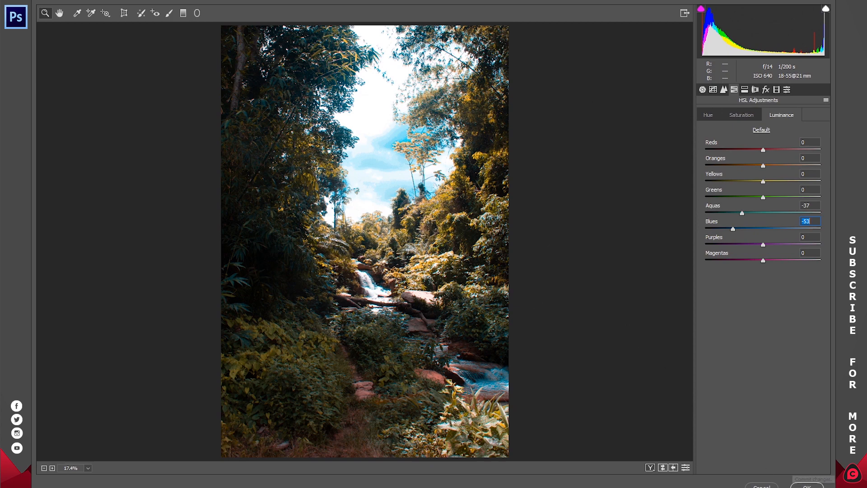
# Apply the Camera Raw adjustments and compare the edited layer with the original photo.
pyautogui.click(804, 485)
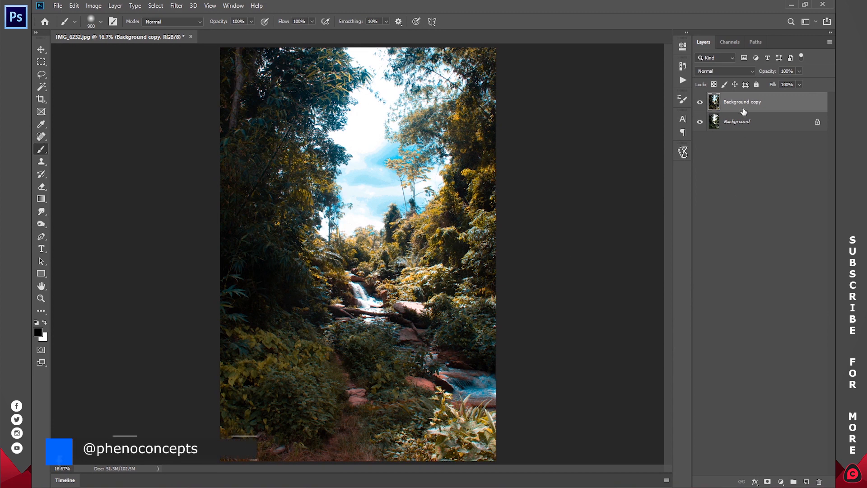
pyautogui.click(700, 102)
pyautogui.click(700, 104)
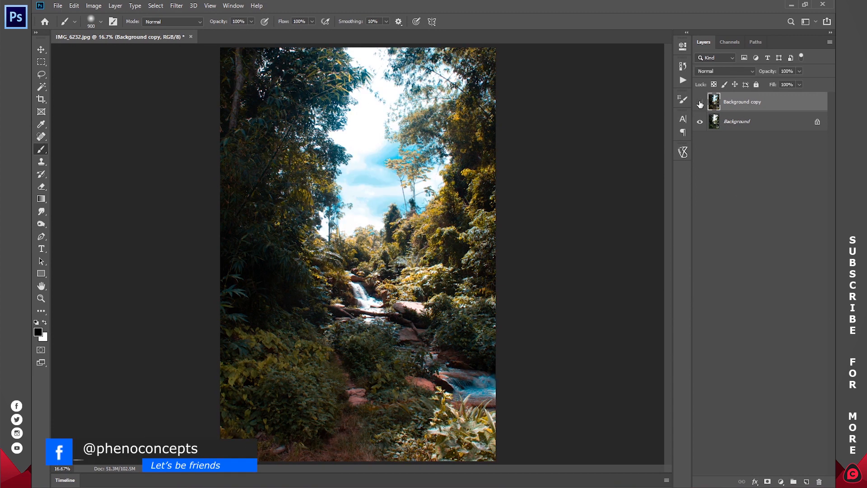
pyautogui.click(700, 103)
pyautogui.click(700, 103)
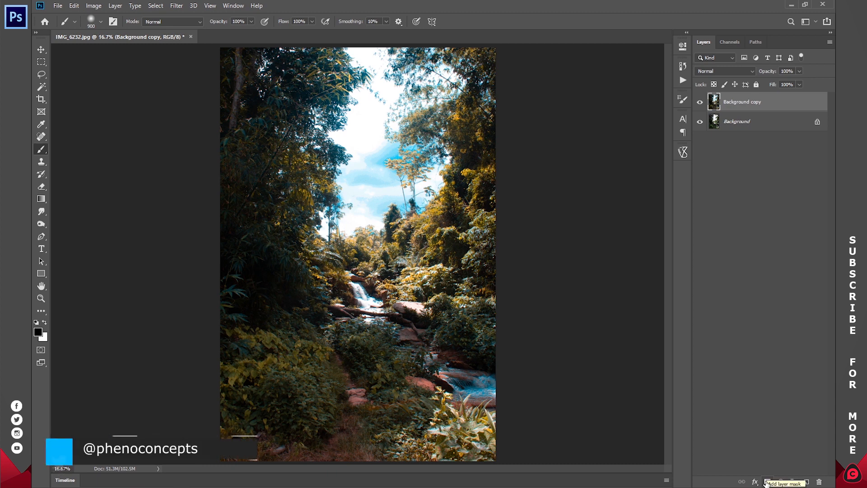
# Add a layer mask to the Background copy layer and invert it to black to hide the color edit.
pyautogui.click(766, 482)
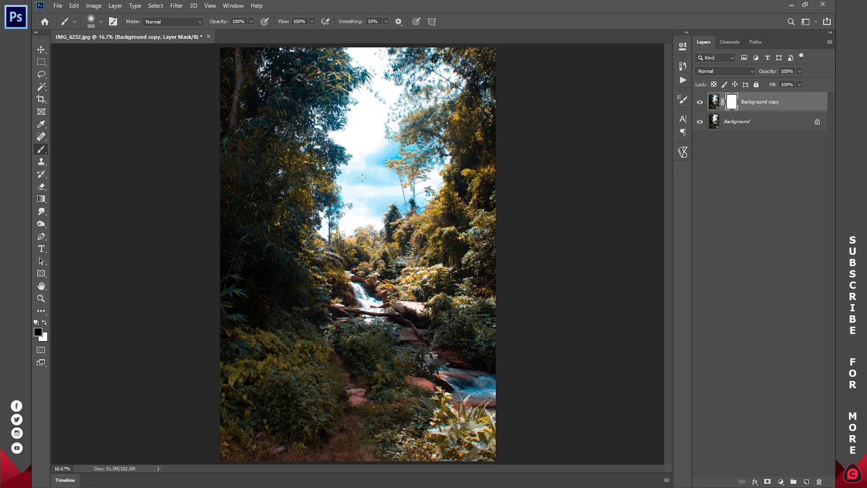
pyautogui.click(714, 103)
pyautogui.click(732, 102)
pyautogui.hotkey('ctrl', 'i')
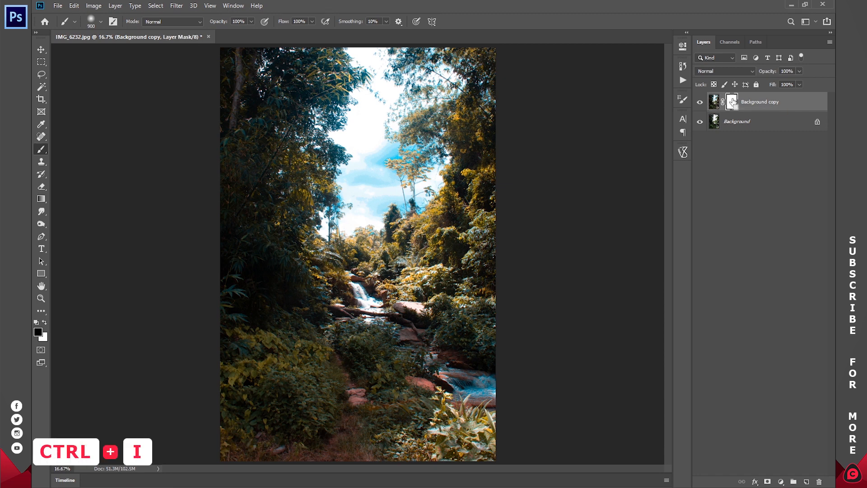
pyautogui.hotkey('ctrl', 'i')
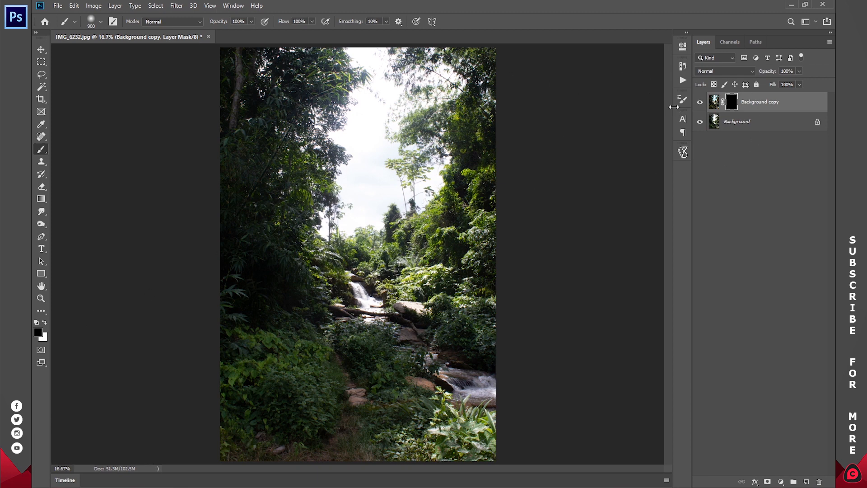
# Switch the foreground color to white for painting on the mask and set the soft brush size to 300 px.
pyautogui.click(43, 324)
pyautogui.moveTo(379, 119)
pyautogui.mouseDown()
pyautogui.moveTo(357, 141)
pyautogui.moveTo(365, 120)
pyautogui.mouseUp()
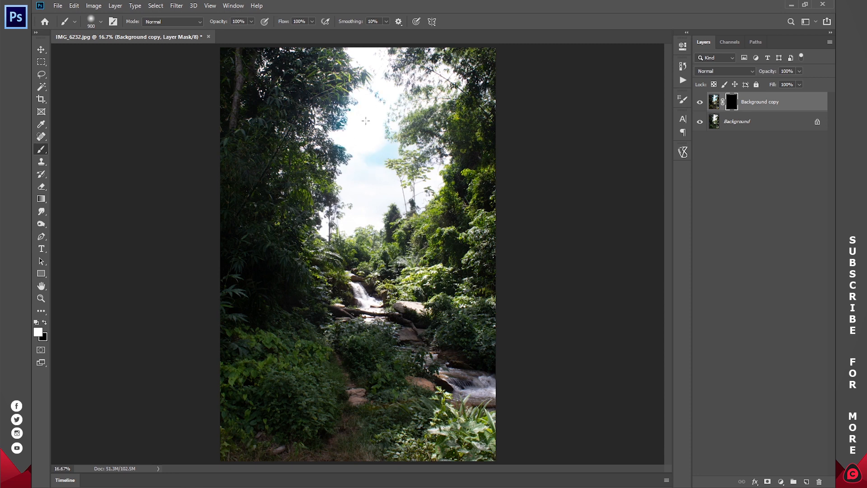
pyautogui.rightClick(381, 104)
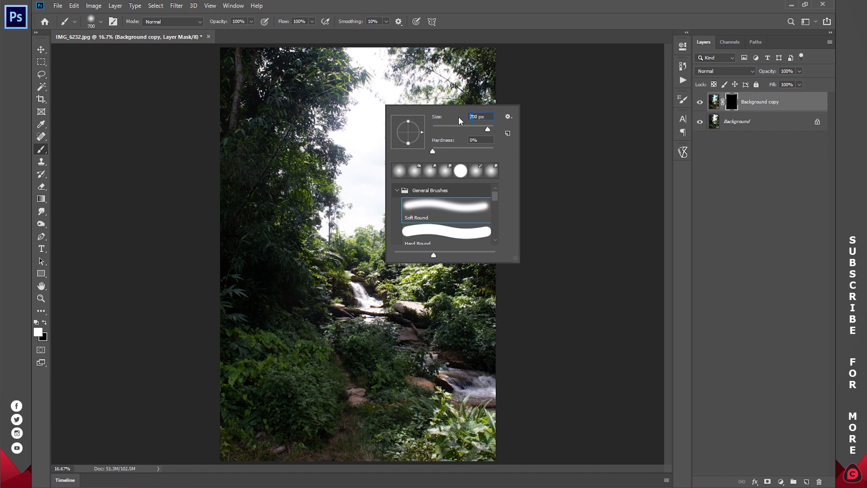
pyautogui.write('300')
pyautogui.press('Return')
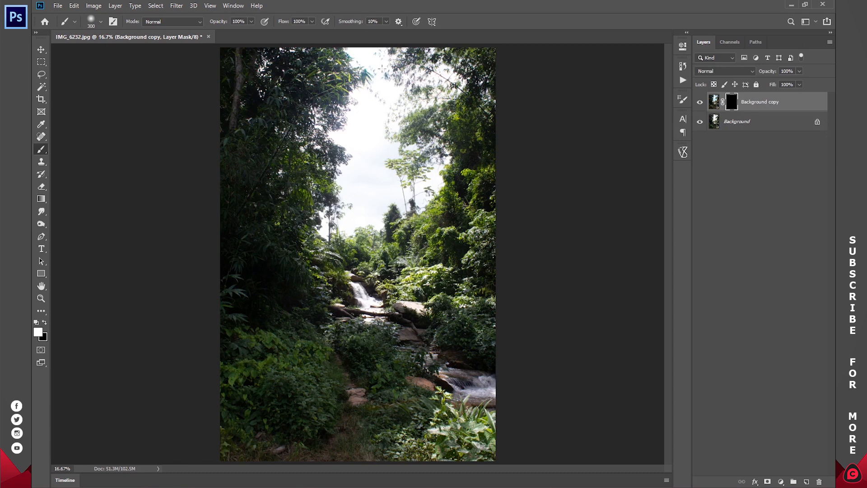
# Paint white on the layer mask over the sky, the waterfall and the lower stream to reveal the blue tones.
pyautogui.moveTo(382, 69)
pyautogui.mouseDown()
pyautogui.moveTo(379, 102)
pyautogui.moveTo(392, 107)
pyautogui.moveTo(419, 84)
pyautogui.mouseUp()
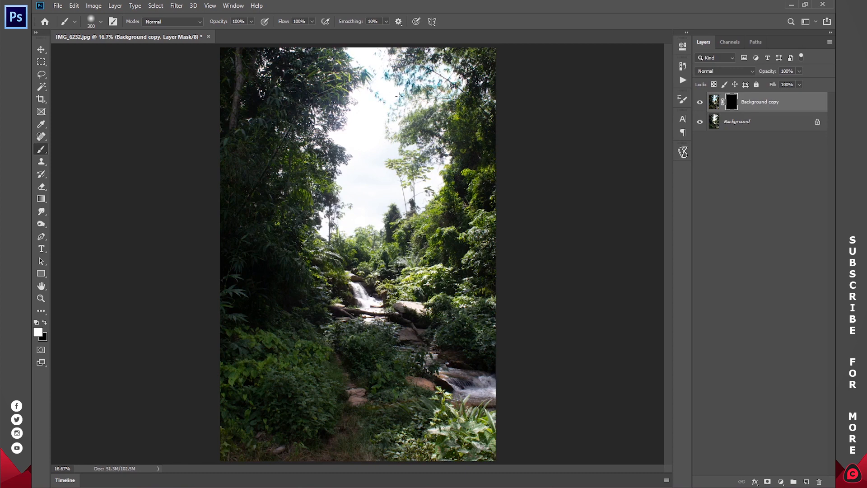
pyautogui.moveTo(343, 149)
pyautogui.mouseDown()
pyautogui.moveTo(392, 156)
pyautogui.moveTo(346, 182)
pyautogui.moveTo(397, 199)
pyautogui.moveTo(429, 165)
pyautogui.moveTo(417, 203)
pyautogui.moveTo(384, 182)
pyautogui.moveTo(373, 206)
pyautogui.moveTo(336, 210)
pyautogui.moveTo(331, 222)
pyautogui.mouseUp()
pyautogui.moveTo(368, 280)
pyautogui.mouseDown()
pyautogui.moveTo(358, 285)
pyautogui.moveTo(371, 307)
pyautogui.mouseUp()
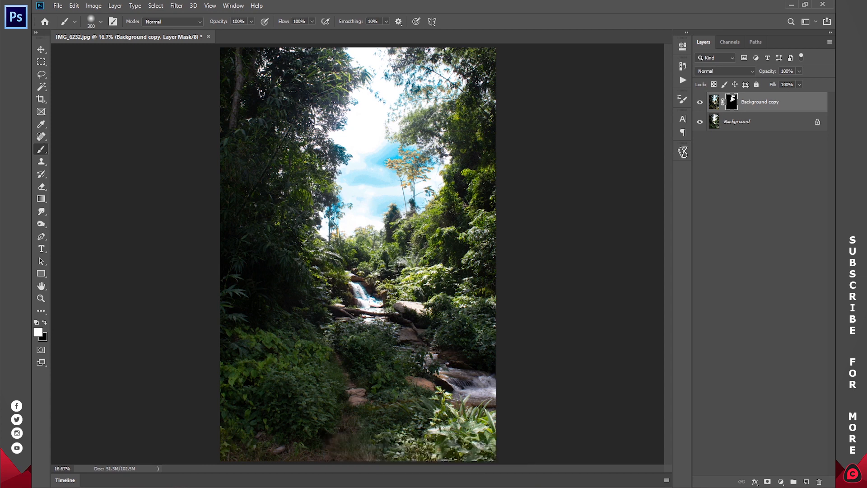
pyautogui.moveTo(443, 369)
pyautogui.mouseDown()
pyautogui.moveTo(487, 390)
pyautogui.moveTo(461, 395)
pyautogui.moveTo(473, 398)
pyautogui.mouseUp()
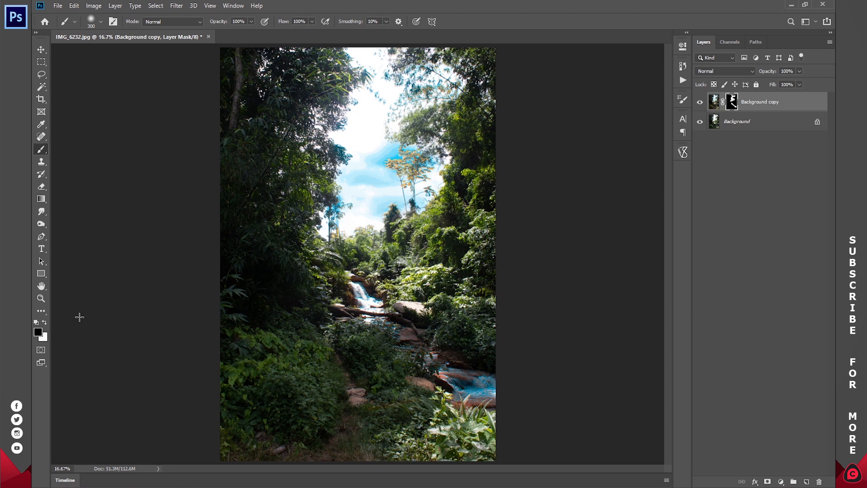
# Paint black on the layer mask over the trees against the sky to restore their green, and compare with the original.
pyautogui.press('x')
pyautogui.press('x')
pyautogui.press('x')
pyautogui.moveTo(402, 164)
pyautogui.mouseDown()
pyautogui.moveTo(396, 166)
pyautogui.moveTo(422, 164)
pyautogui.moveTo(417, 158)
pyautogui.mouseUp()
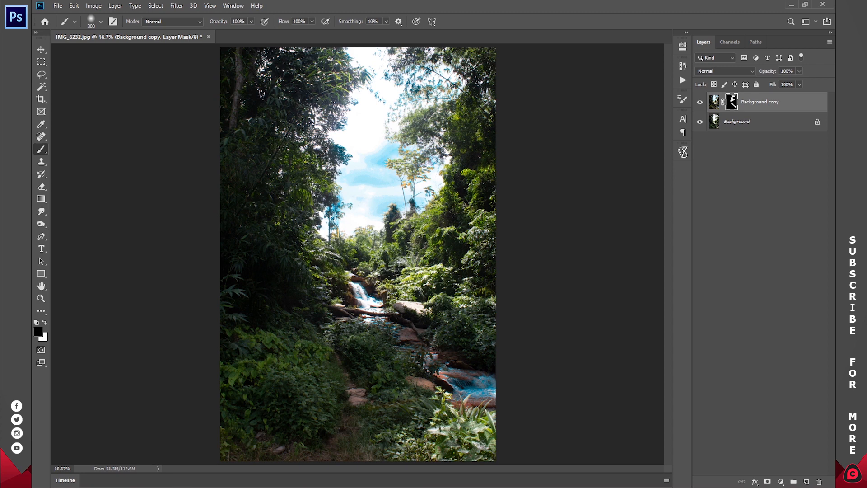
pyautogui.moveTo(423, 89); pyautogui.dragTo(429, 93)
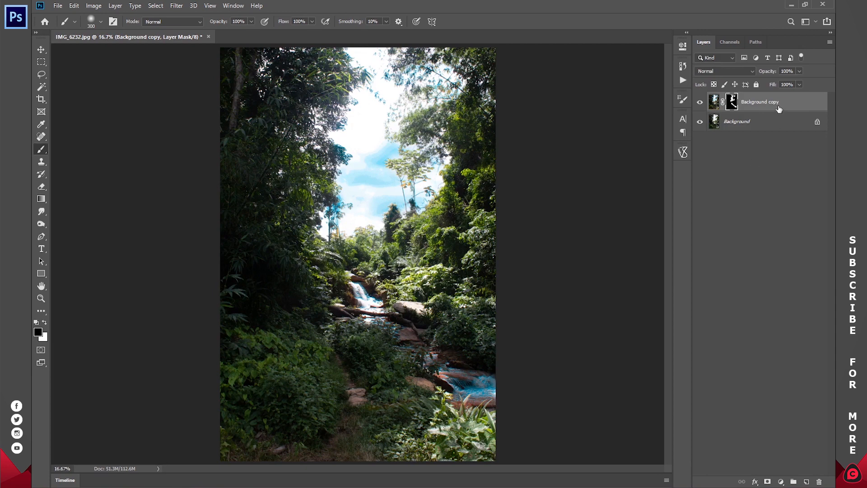
pyautogui.click(701, 103)
pyautogui.click(700, 103)
pyautogui.click(700, 103)
pyautogui.click(700, 103)
# Duplicate the original Background layer beneath the masked color layer.
pyautogui.click(728, 125)
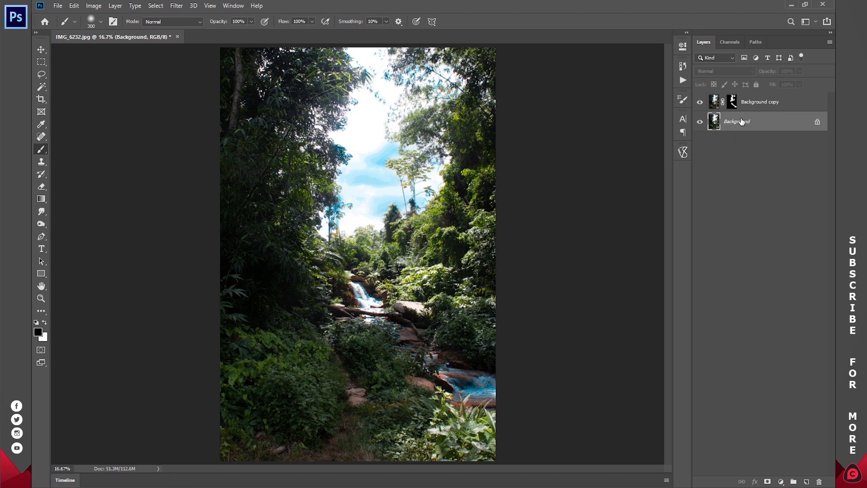
pyautogui.hotkey('ctrl', 'j')
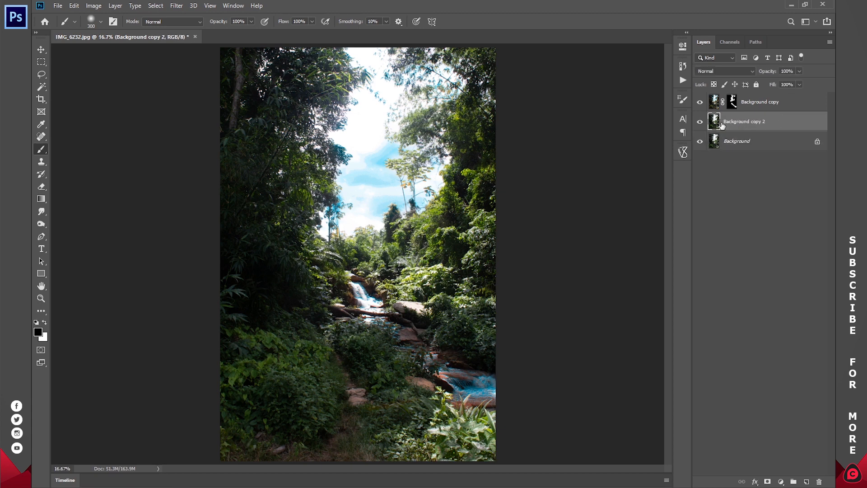
pyautogui.click(179, 5)
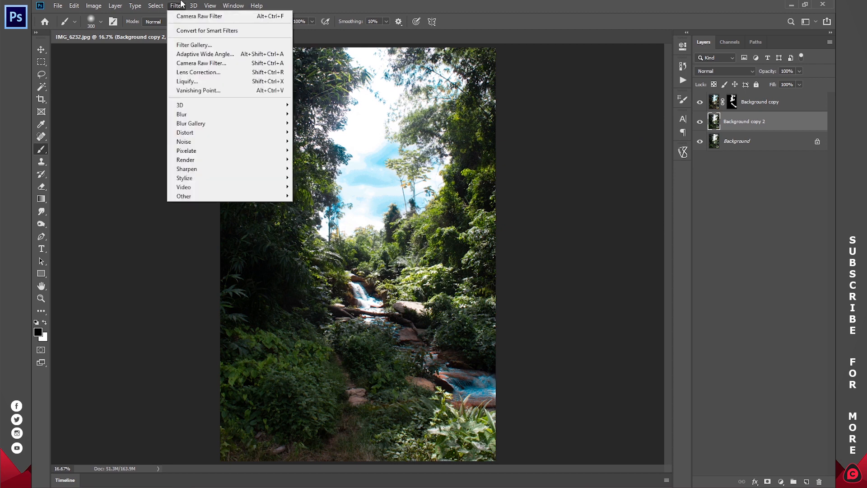
pyautogui.click(179, 5)
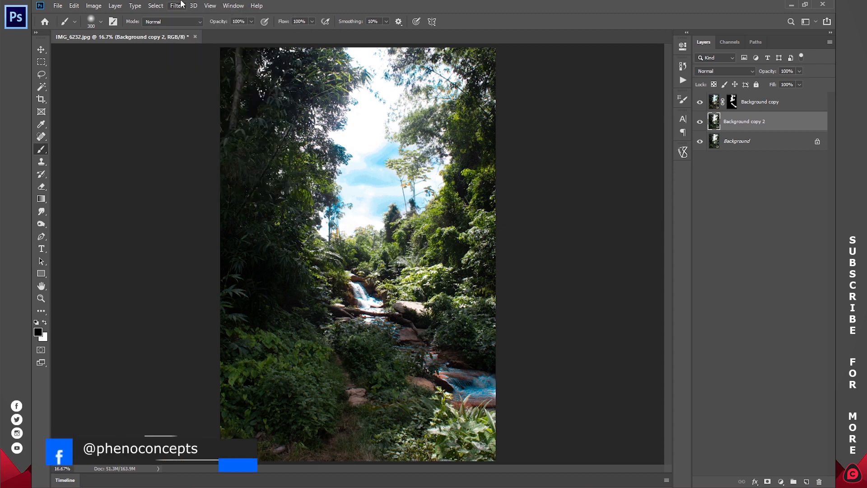
# Open the Camera Raw filter on the Background copy 2 layer and calibrate the Green Primary to hue -73 and saturation +37.
pyautogui.click(180, 4)
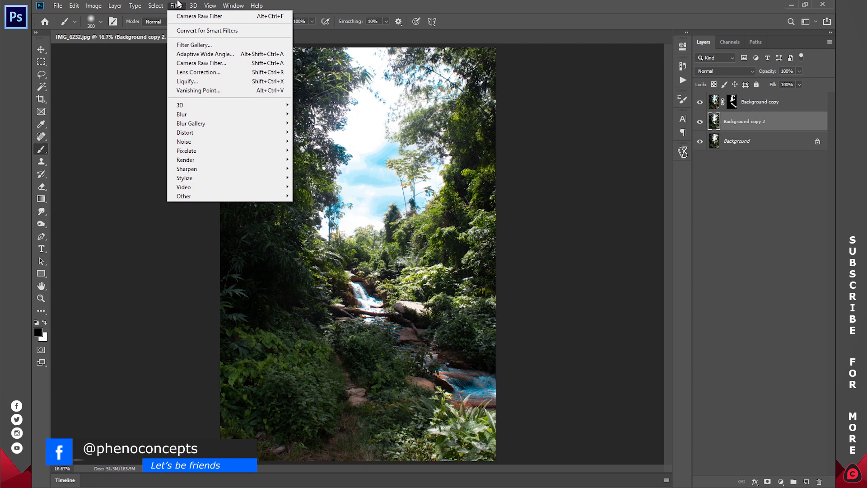
pyautogui.click(396, 3)
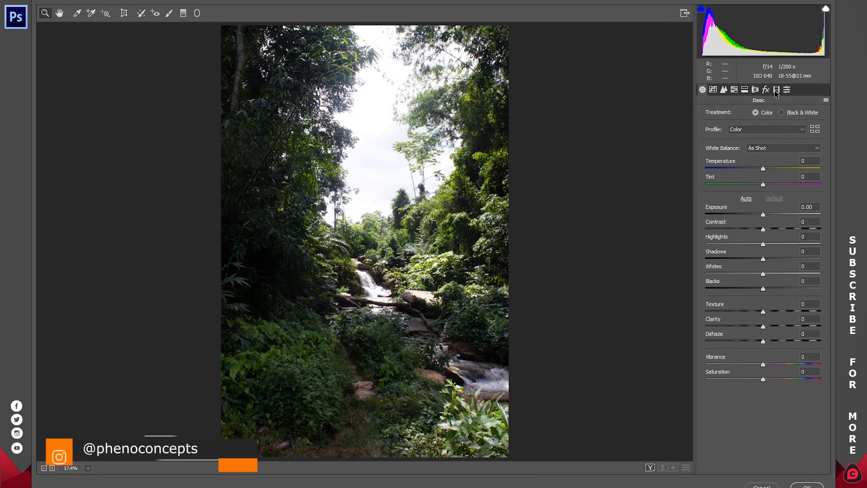
pyautogui.click(776, 90)
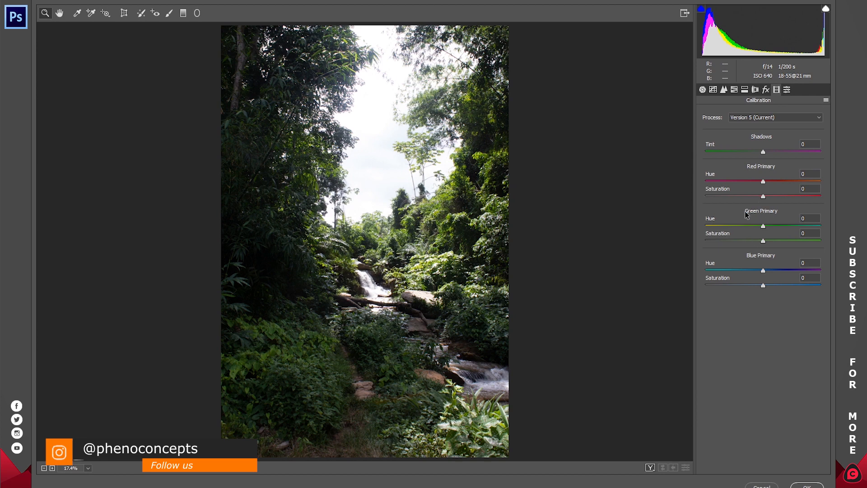
pyautogui.moveTo(763, 220); pyautogui.dragTo(719, 226)
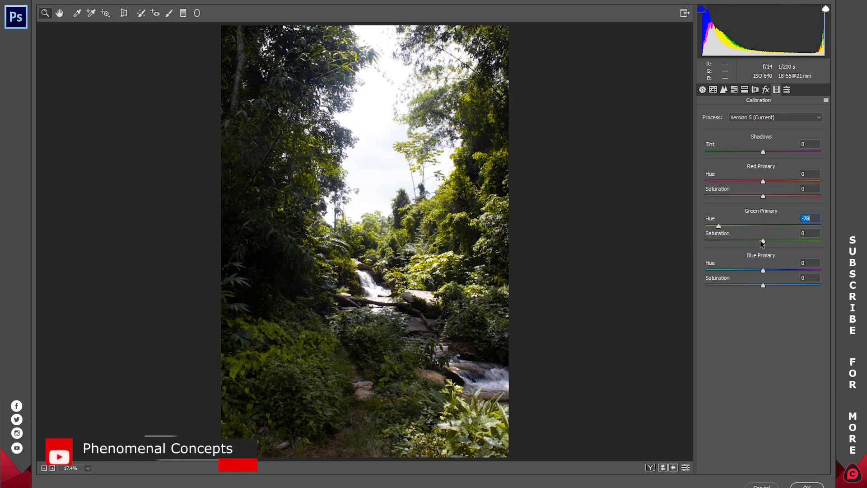
pyautogui.moveTo(763, 241); pyautogui.dragTo(784, 246)
pyautogui.moveTo(718, 225); pyautogui.dragTo(781, 225)
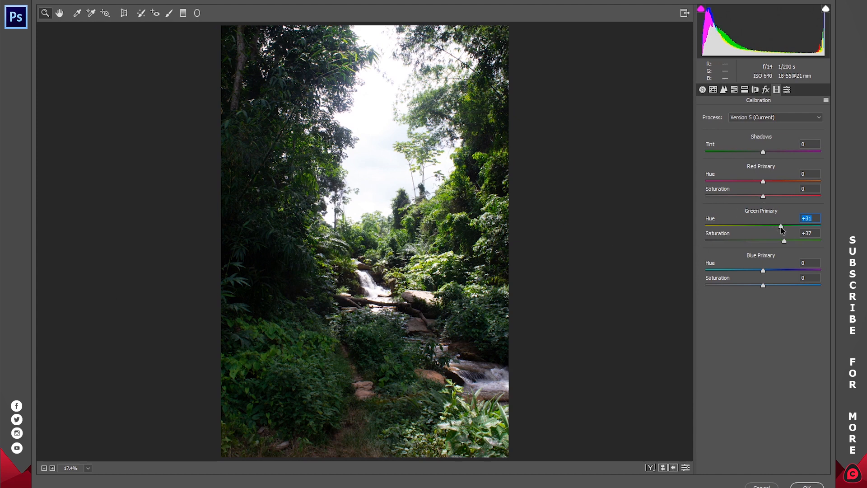
pyautogui.moveTo(780, 227); pyautogui.dragTo(718, 229)
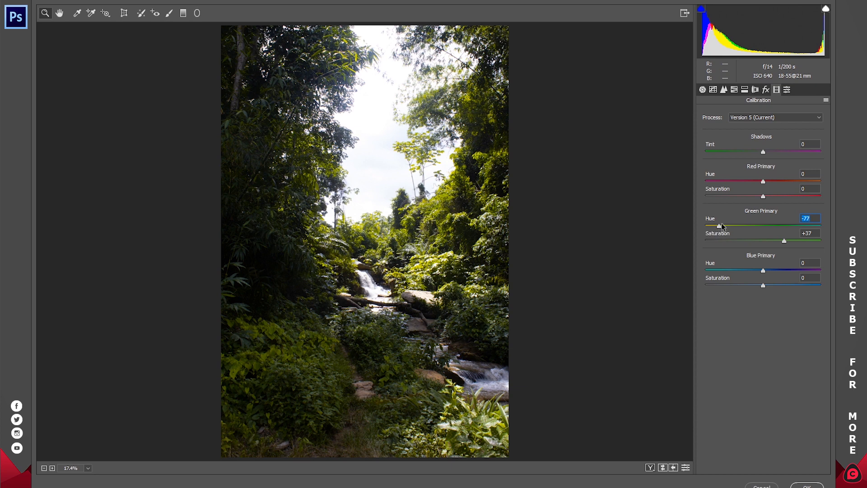
pyautogui.moveTo(719, 227); pyautogui.dragTo(723, 230)
# Set the Red Primary calibration to hue +50 and saturation +51.
pyautogui.click(716, 175)
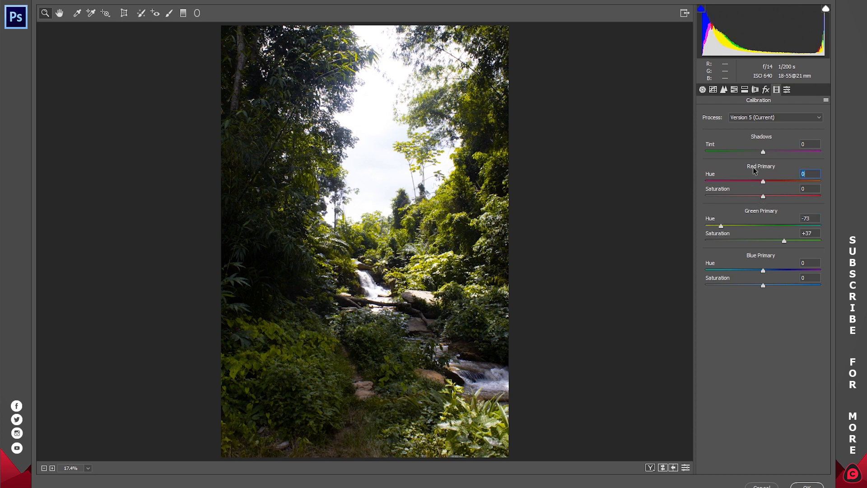
pyautogui.moveTo(764, 183); pyautogui.dragTo(810, 184)
pyautogui.write('50')
pyautogui.moveTo(765, 199); pyautogui.dragTo(792, 201)
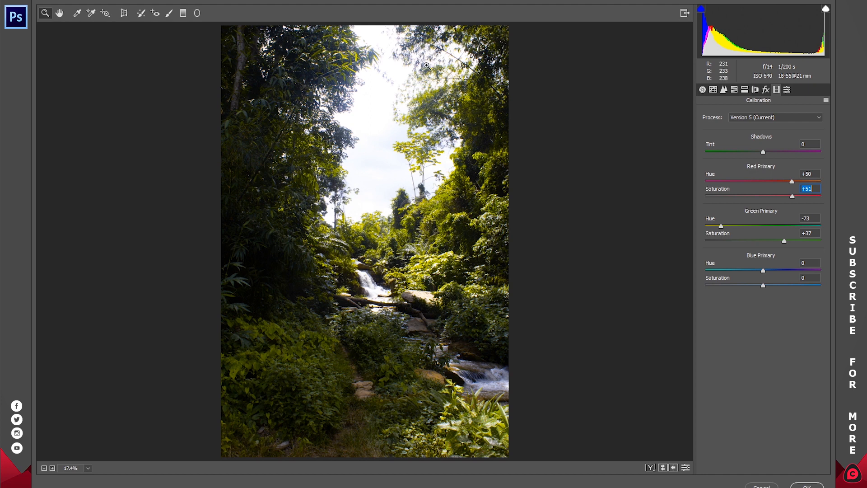
# Try shifting the Blue Primary hue to about -52 in the calibration, and reset it to 0.
pyautogui.click(762, 271)
pyautogui.moveTo(763, 272); pyautogui.dragTo(733, 273)
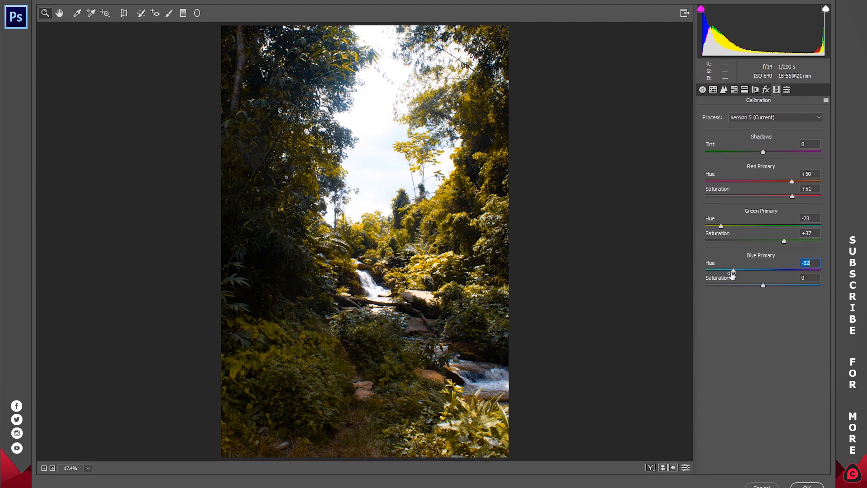
pyautogui.moveTo(733, 273)
pyautogui.mouseDown()
pyautogui.moveTo(716, 274)
pyautogui.moveTo(776, 274)
pyautogui.moveTo(745, 274)
pyautogui.mouseUp()
pyautogui.hotkey('ctrl', 'z')
pyautogui.doubleClick(751, 272)
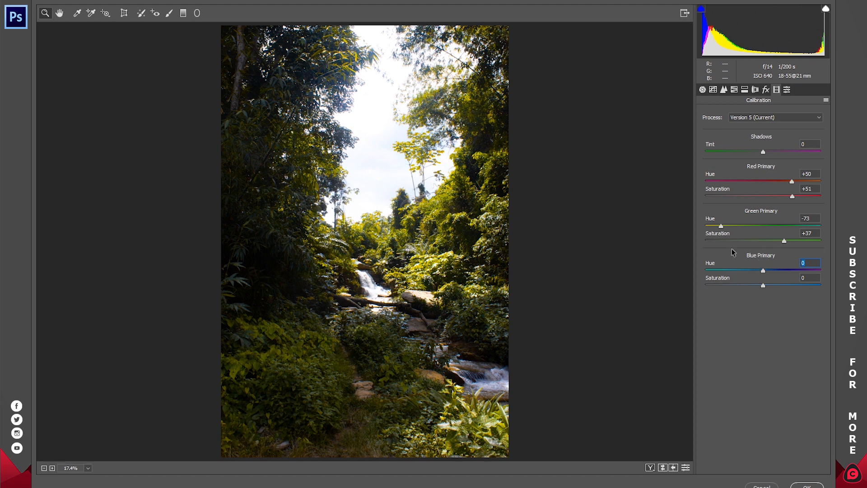
# Set the Greens hue to -30 in the HSL adjustments.
pyautogui.click(734, 90)
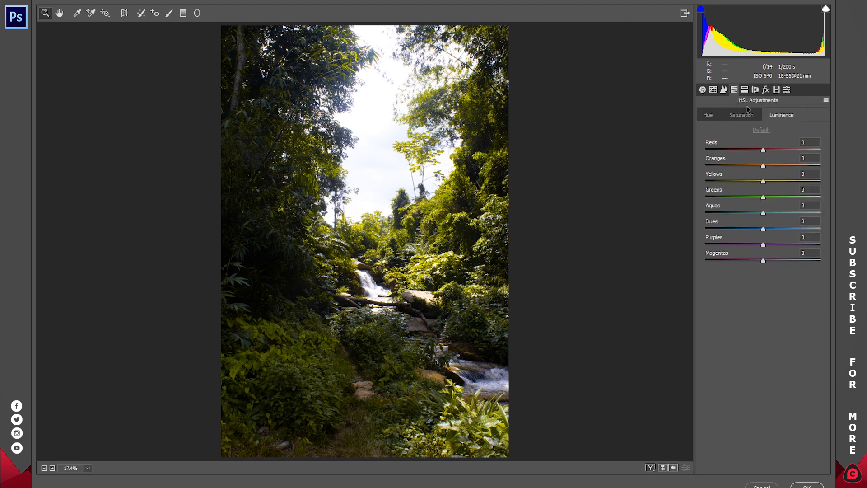
pyautogui.click(708, 116)
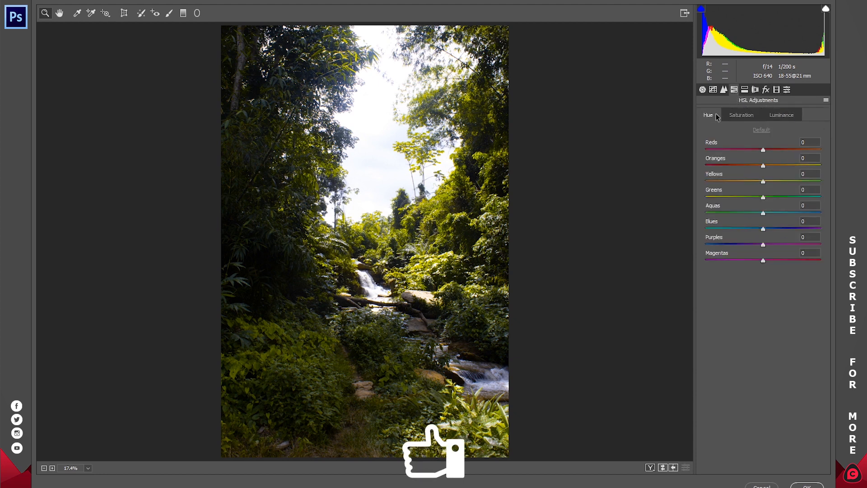
pyautogui.click(763, 199)
pyautogui.moveTo(763, 199)
pyautogui.mouseDown()
pyautogui.moveTo(728, 203)
pyautogui.moveTo(748, 199)
pyautogui.mouseUp()
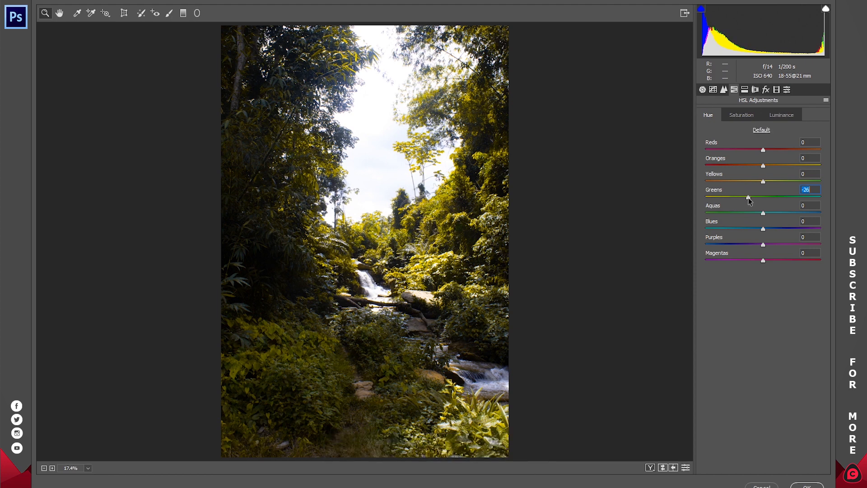
pyautogui.write('-30')
# Adjust the Greens saturation, raise the Greens luminance to +27, and apply the Camera Raw filter.
pyautogui.click(742, 115)
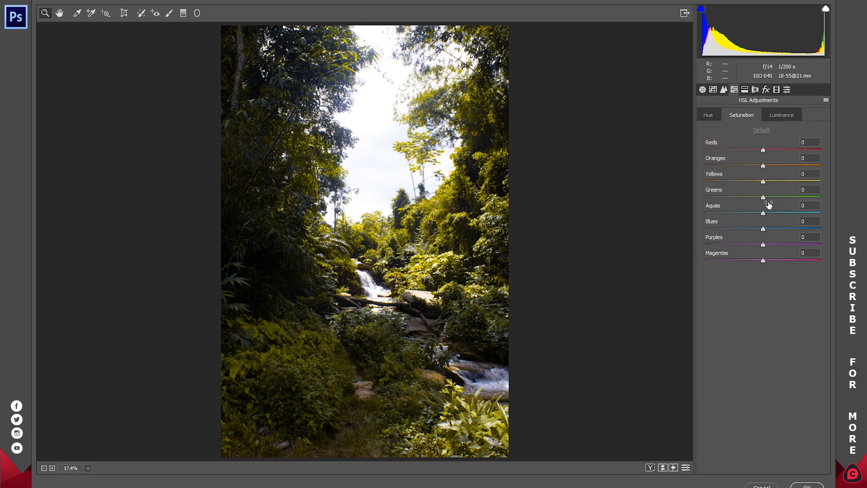
pyautogui.moveTo(765, 201); pyautogui.dragTo(811, 198)
pyautogui.click(781, 115)
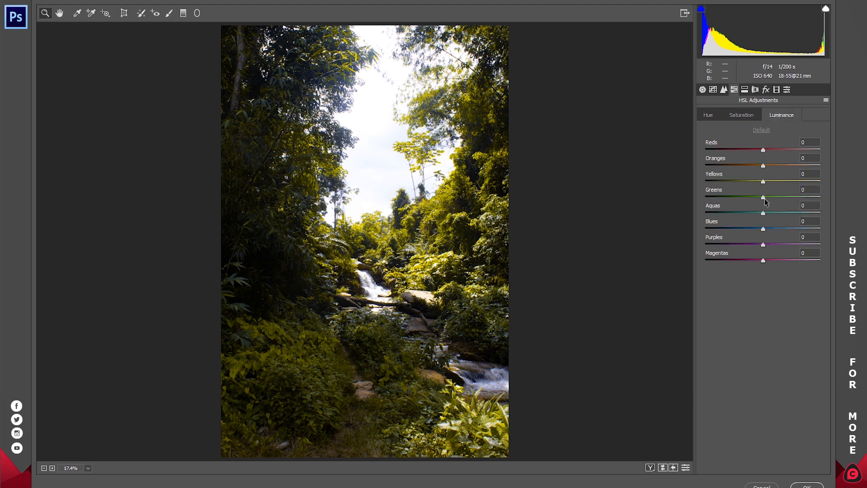
pyautogui.moveTo(764, 197); pyautogui.dragTo(782, 208)
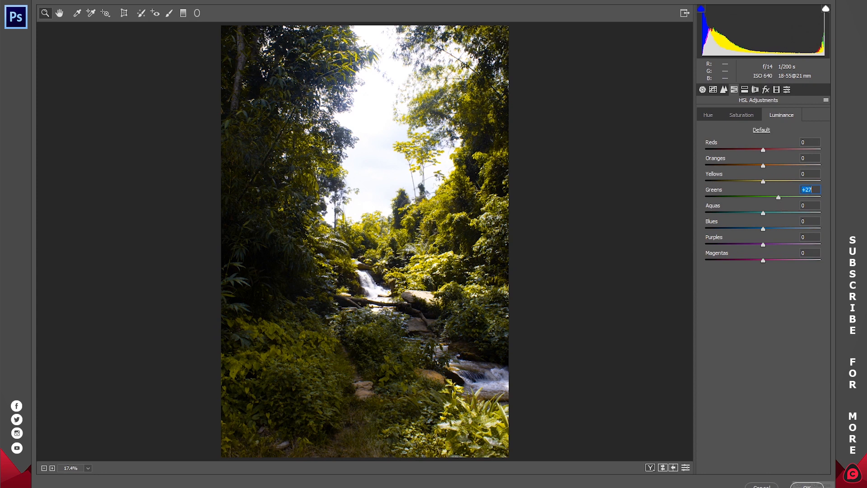
pyautogui.click(799, 486)
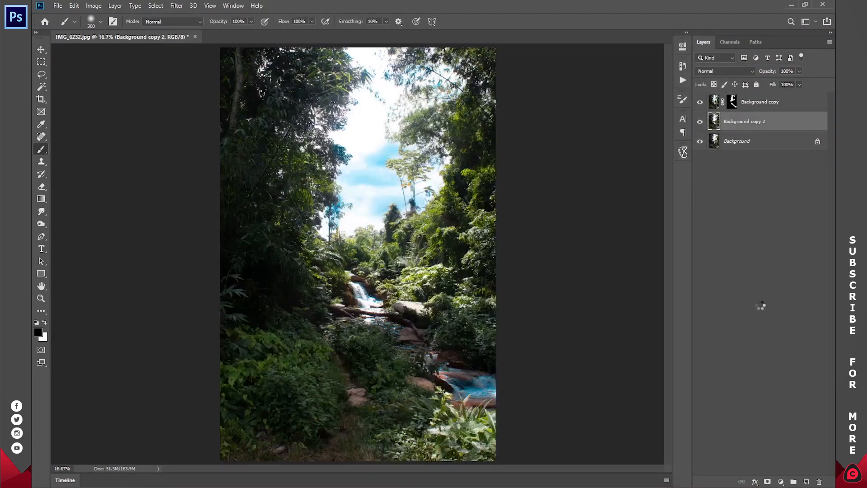
# Toggle the visibility of Background copy 2 and the masked Background copy to compare the image with and without each grade.
pyautogui.click(701, 122)
pyautogui.click(700, 122)
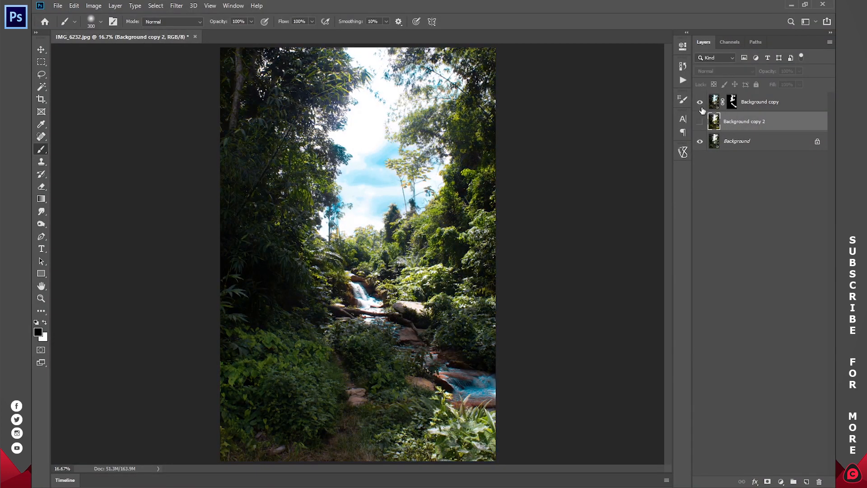
pyautogui.click(700, 103)
pyautogui.click(701, 102)
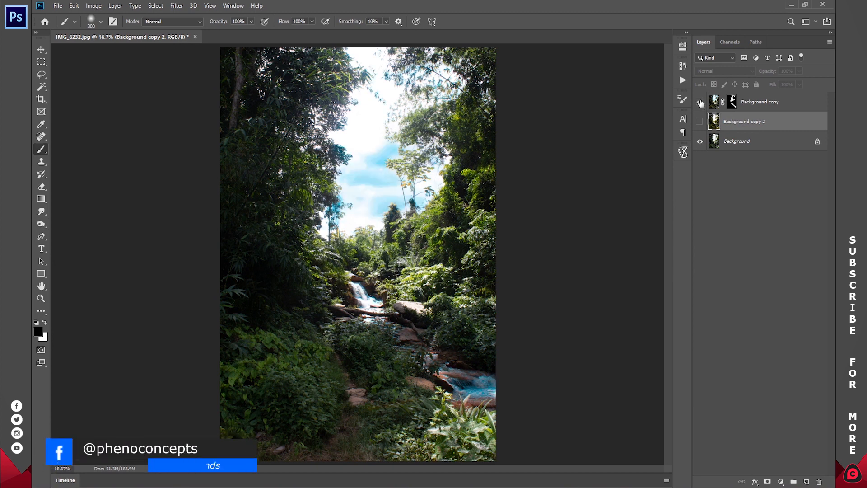
pyautogui.click(700, 121)
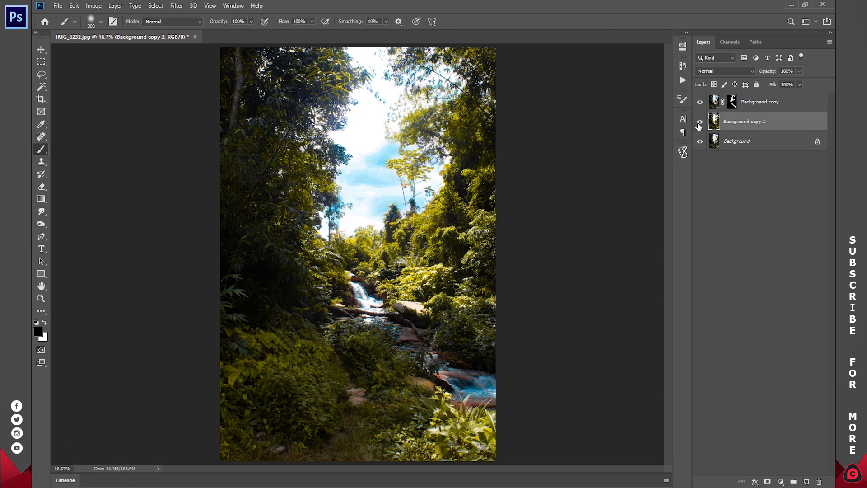
# Unlock the Background layer, duplicate all three layers, and merge the duplicates into a single layer on top.
pyautogui.click(817, 141)
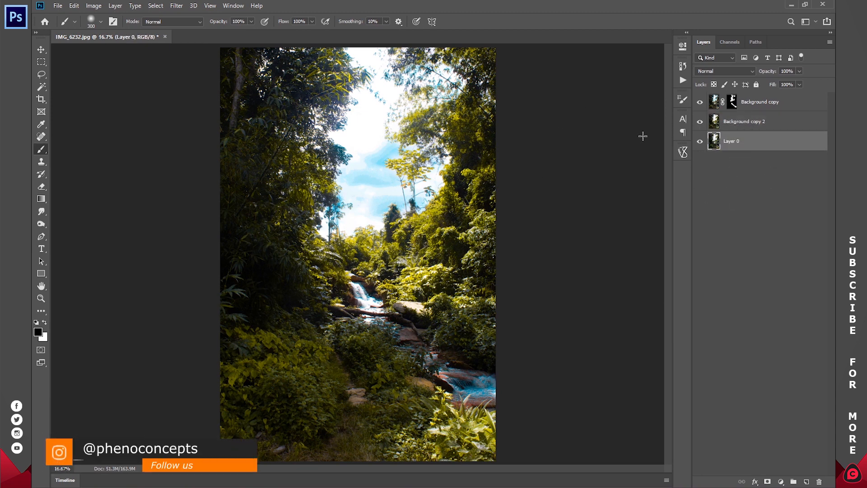
pyautogui.keyDown('shift'); pyautogui.click(767, 101); pyautogui.keyUp('shift')
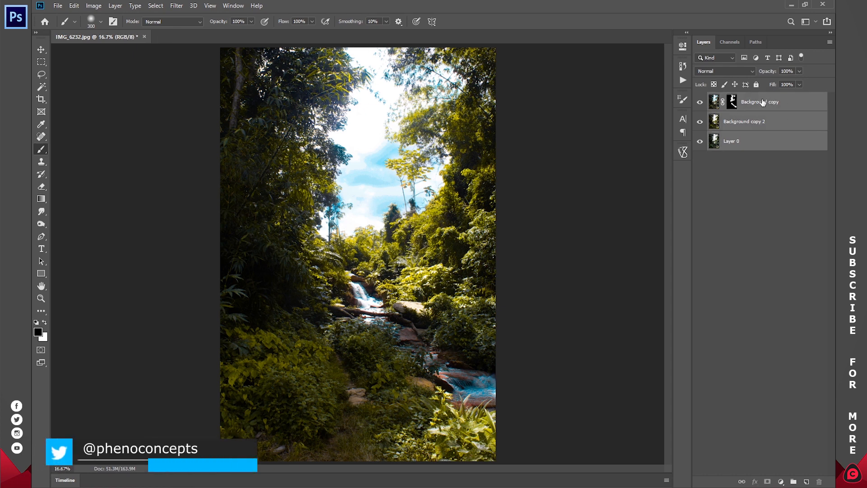
pyautogui.hotkey('ctrl', 'j')
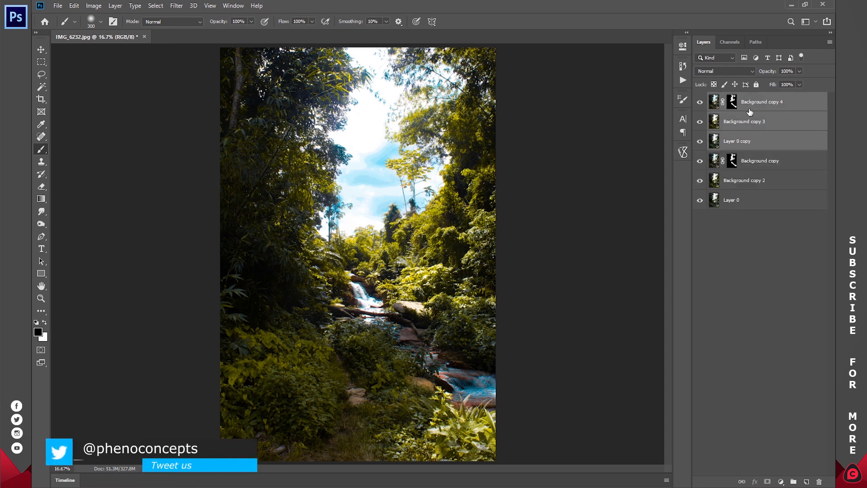
pyautogui.rightClick(759, 111)
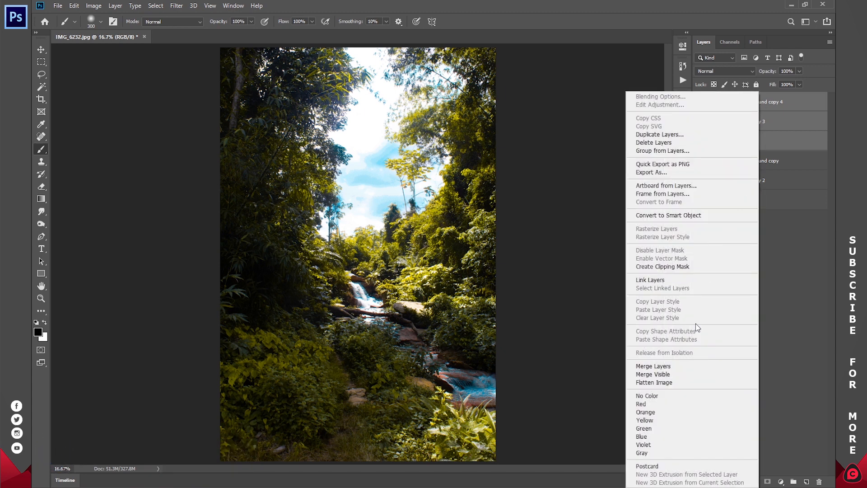
pyautogui.click(664, 367)
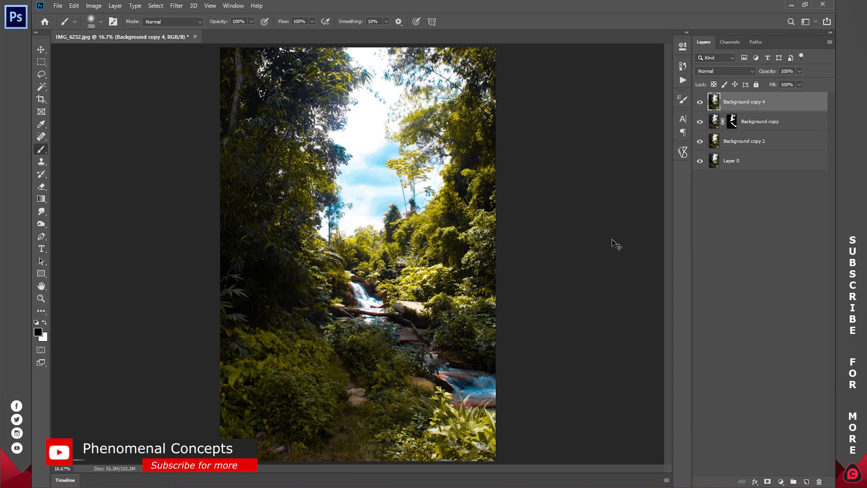
# Open the Camera Raw filter on the merged layer and set exposure to +0.50, contrast to +10 and highlights to -48.
pyautogui.hotkey('ctrl', 'shift', 'a')
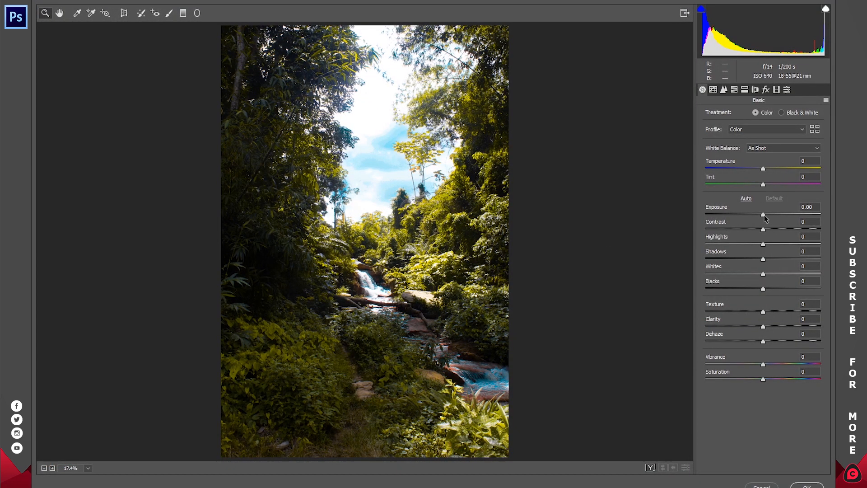
pyautogui.moveTo(763, 215); pyautogui.dragTo(769, 213)
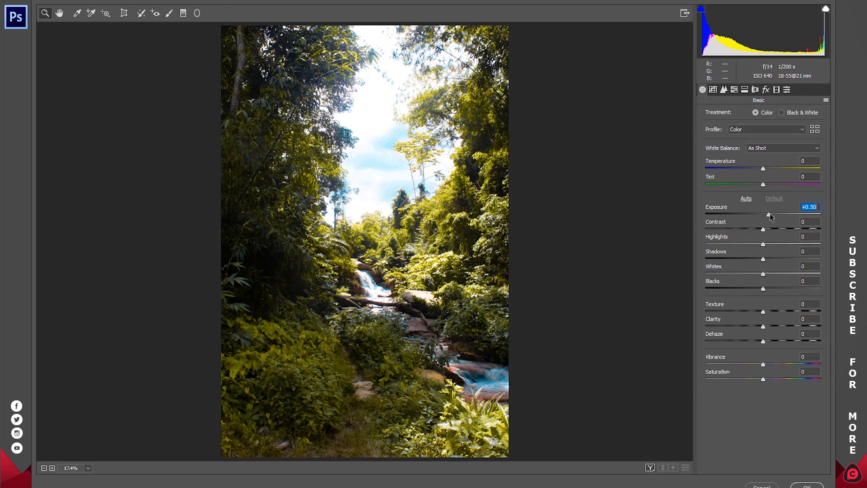
pyautogui.moveTo(763, 229); pyautogui.dragTo(768, 229)
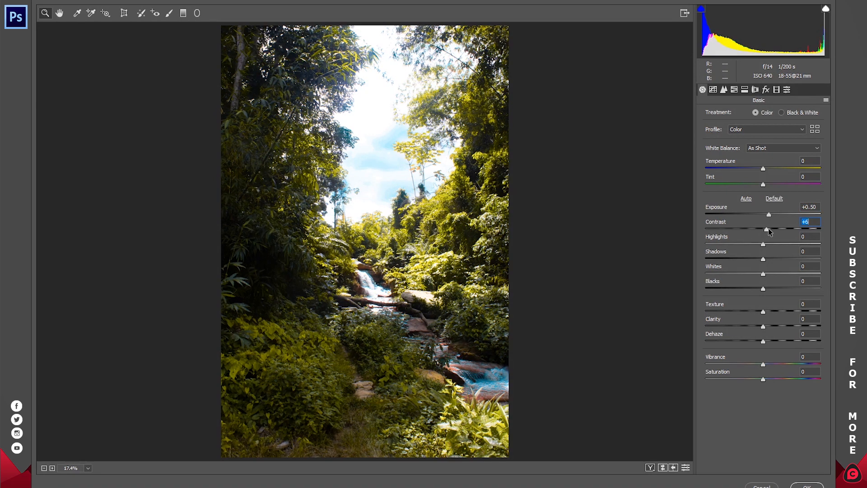
pyautogui.moveTo(768, 229); pyautogui.dragTo(715, 246)
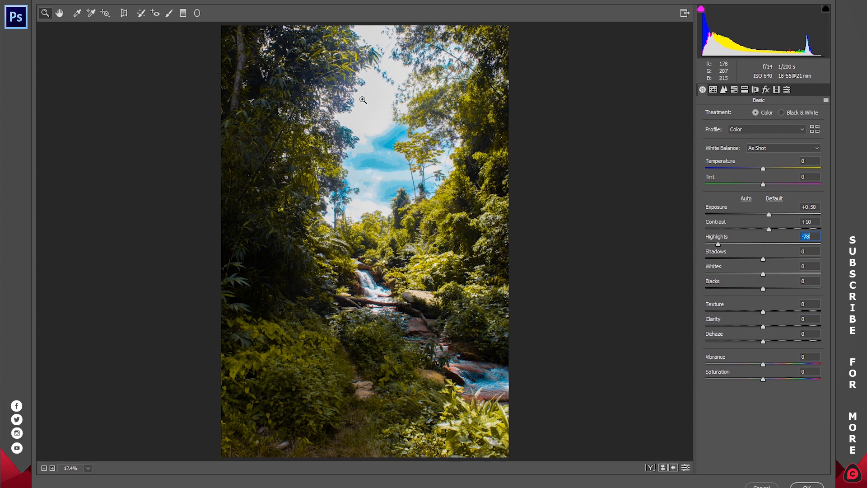
pyautogui.moveTo(719, 249); pyautogui.dragTo(739, 251)
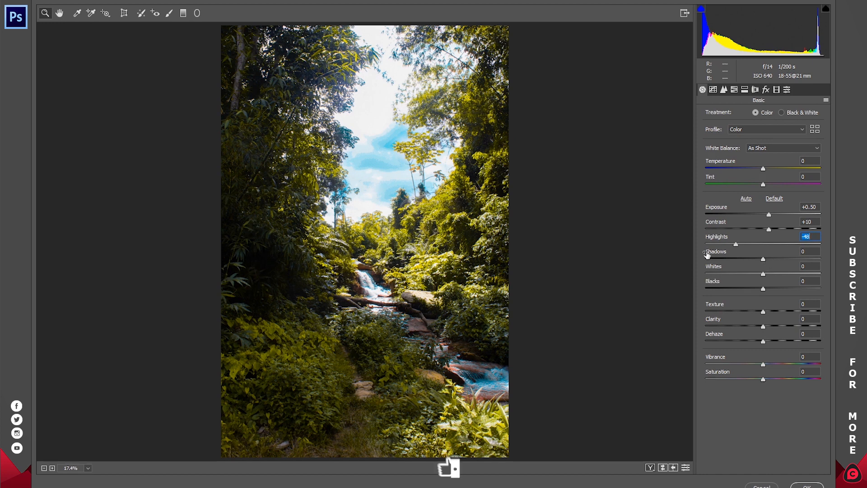
# Set the shadows to +32, the whites to +16 and the blacks to -19.
pyautogui.moveTo(763, 259)
pyautogui.mouseDown()
pyautogui.moveTo(793, 259)
pyautogui.moveTo(759, 281)
pyautogui.moveTo(715, 284)
pyautogui.moveTo(772, 274)
pyautogui.mouseUp()
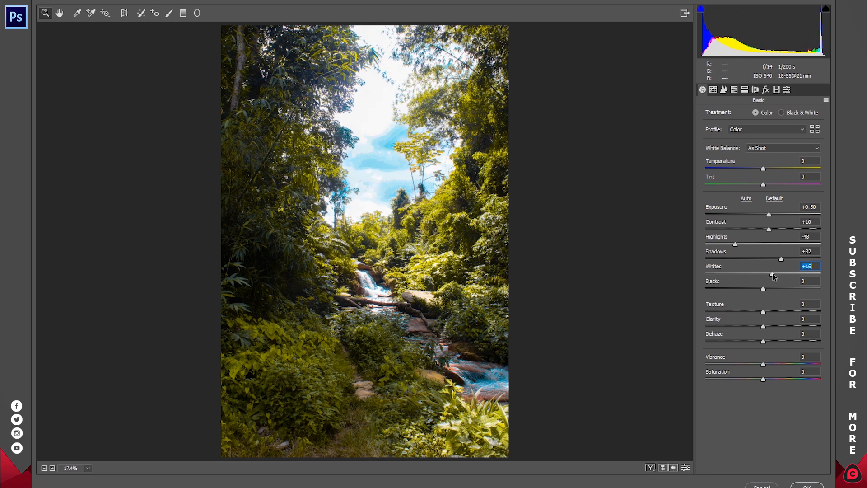
pyautogui.click(764, 289)
pyautogui.moveTo(763, 290); pyautogui.dragTo(754, 290)
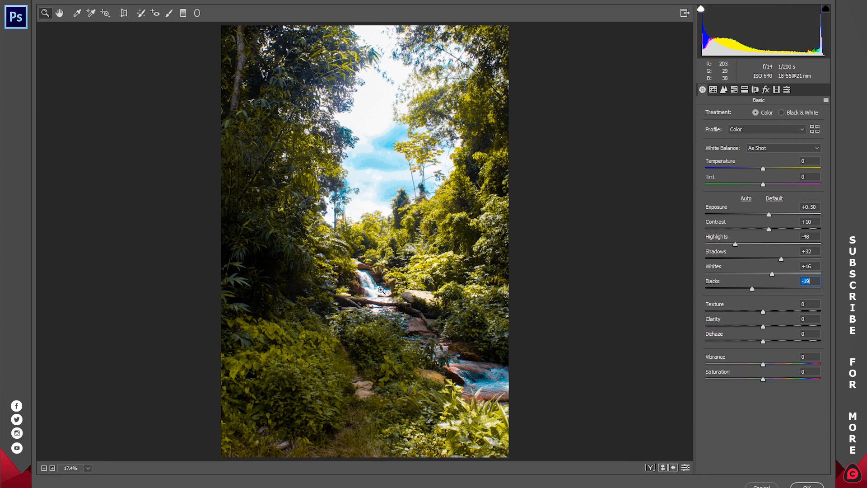
# Test the texture effect at its +100 maximum and set the texture to +10.
pyautogui.moveTo(760, 310); pyautogui.dragTo(757, 315)
pyautogui.doubleClick(758, 311)
pyautogui.moveTo(765, 311); pyautogui.dragTo(835, 317)
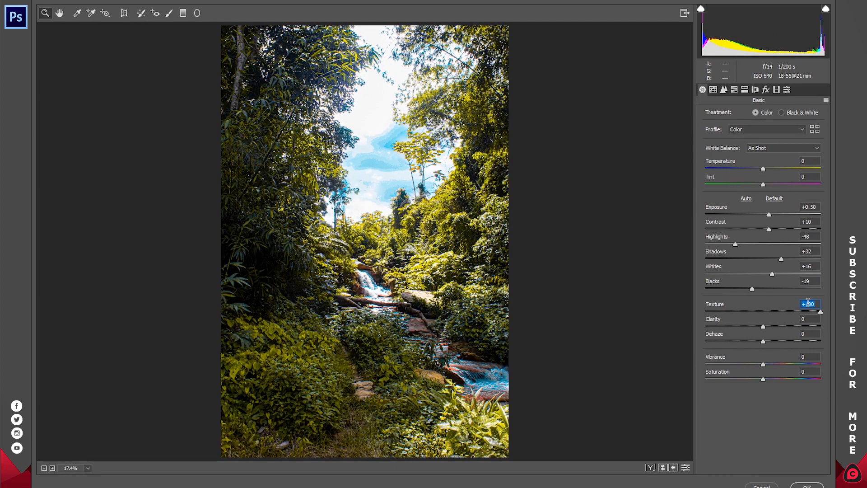
pyautogui.moveTo(820, 312); pyautogui.dragTo(768, 312)
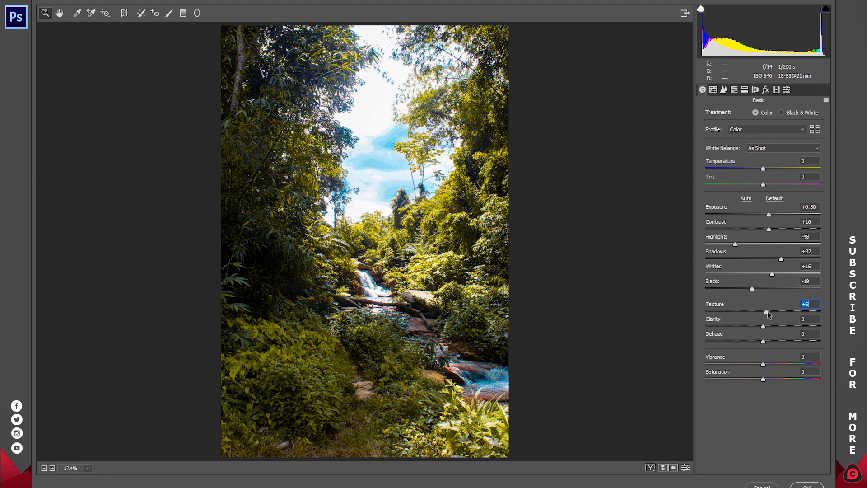
pyautogui.write('1010')
# Set the Blue Primary hue to -24 and saturation to +21 in the Camera Raw calibration settings.
pyautogui.click(734, 89)
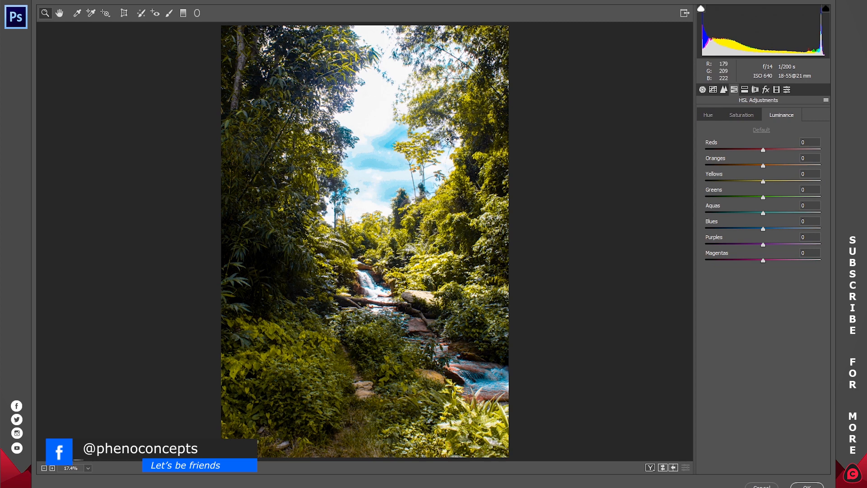
pyautogui.click(777, 90)
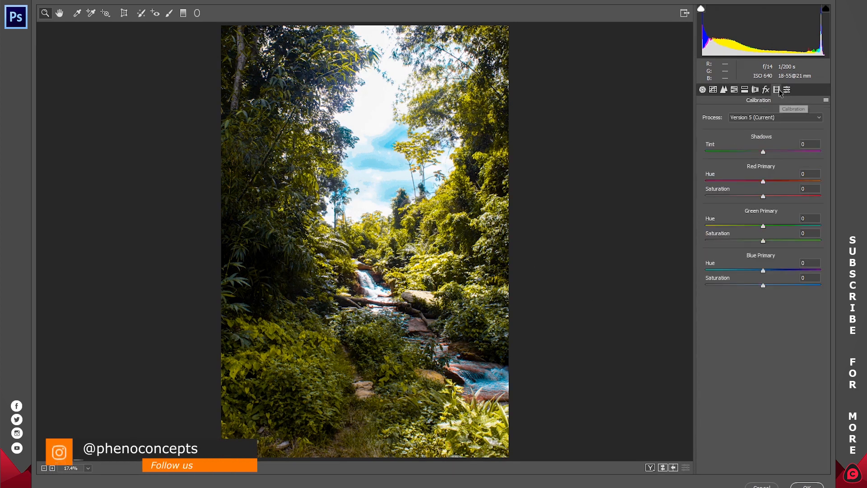
pyautogui.moveTo(762, 272); pyautogui.dragTo(733, 271)
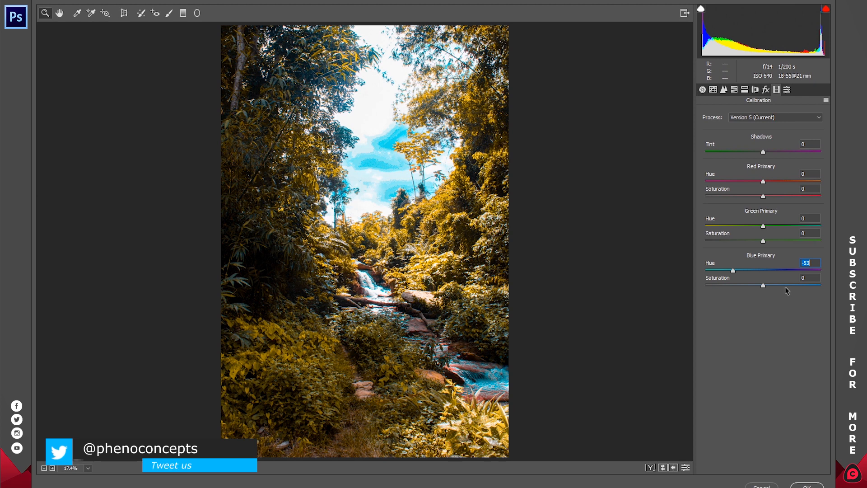
pyautogui.moveTo(762, 285); pyautogui.dragTo(750, 272)
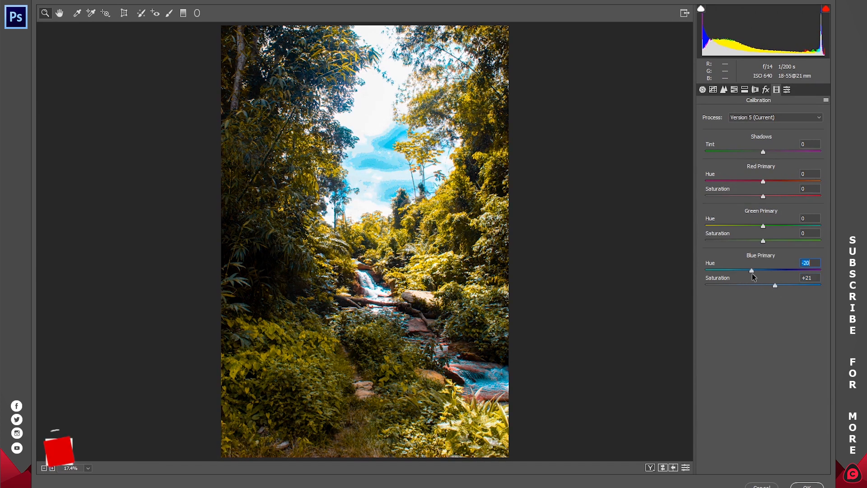
# Calibrate the Green Primary to hue +42 and saturation +16, and the Red Primary to hue +37.
pyautogui.moveTo(764, 226)
pyautogui.mouseDown()
pyautogui.moveTo(767, 240)
pyautogui.moveTo(790, 242)
pyautogui.moveTo(744, 227)
pyautogui.moveTo(777, 230)
pyautogui.mouseUp()
pyautogui.doubleClick(762, 226)
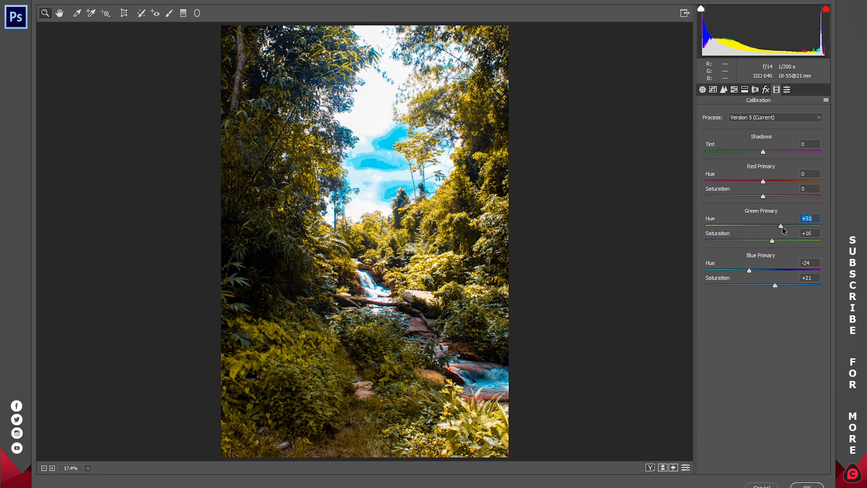
pyautogui.moveTo(763, 181); pyautogui.dragTo(786, 191)
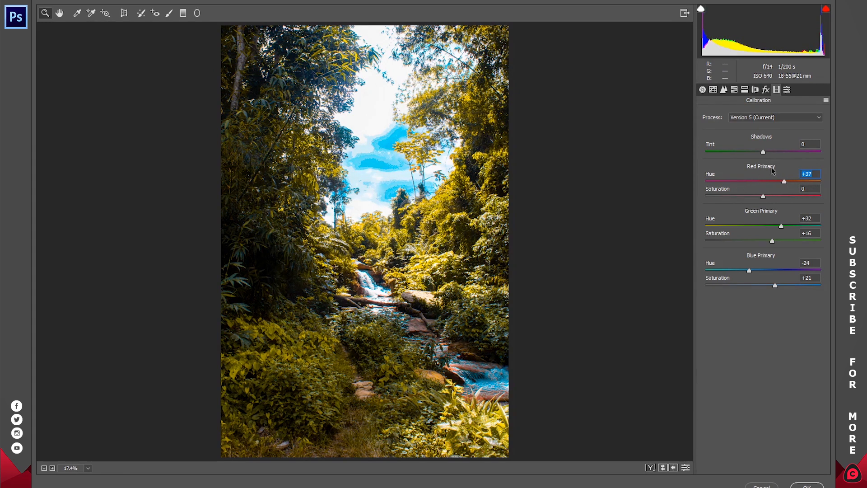
pyautogui.moveTo(781, 225); pyautogui.dragTo(789, 226)
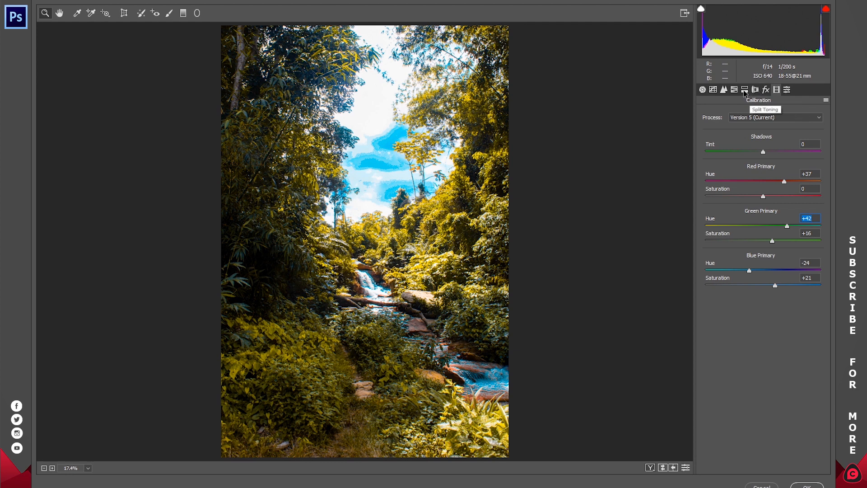
# Add a subtle post-crop vignette with amount -9 and midpoint 46.
pyautogui.click(766, 89)
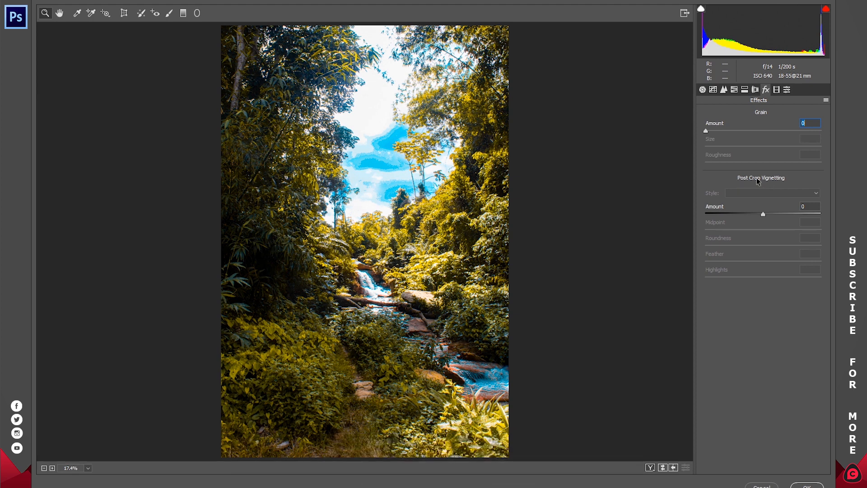
pyautogui.moveTo(765, 214); pyautogui.dragTo(749, 232)
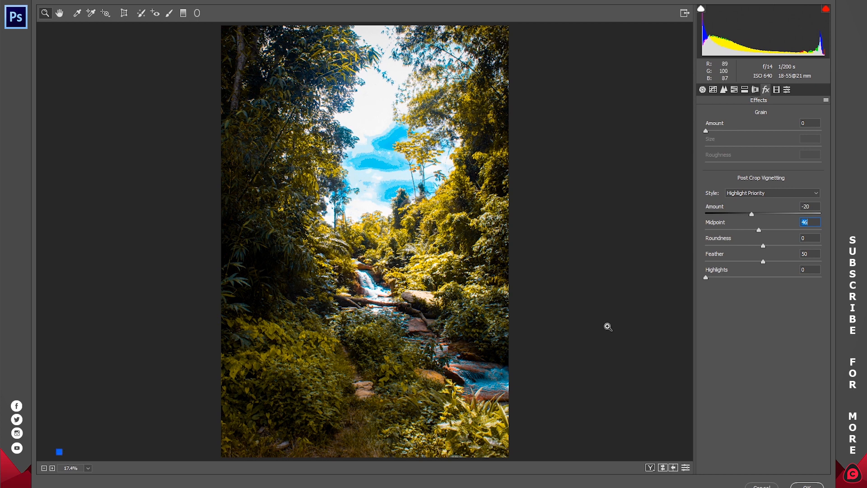
pyautogui.moveTo(755, 218)
pyautogui.mouseDown()
pyautogui.moveTo(767, 213)
pyautogui.moveTo(759, 216)
pyautogui.mouseUp()
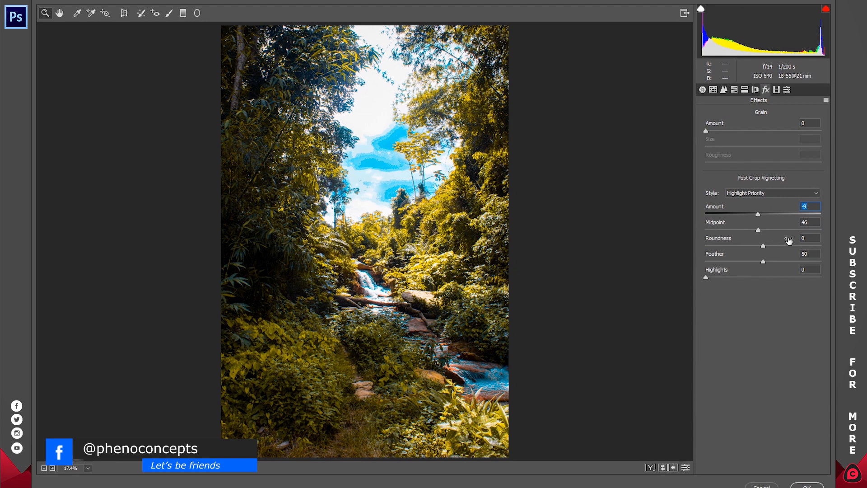
# Raise the highlights moderately, set the Blue Primary hue to -27, and apply the Camera Raw filter.
pyautogui.click(703, 90)
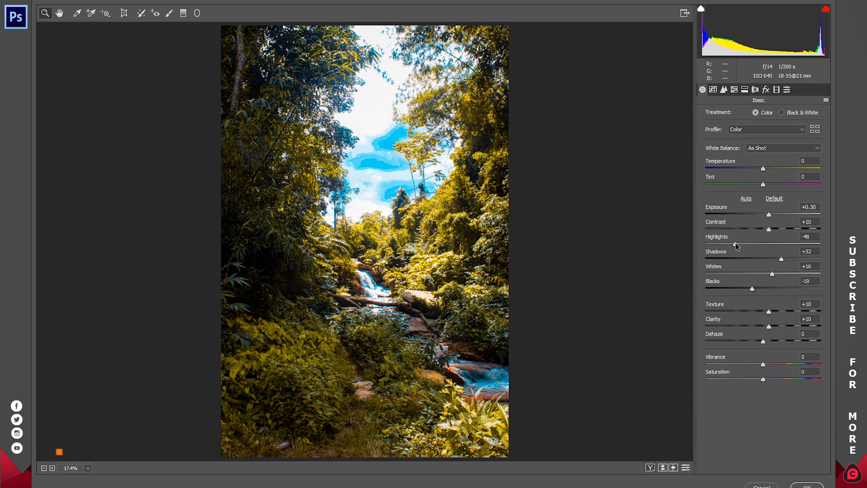
pyautogui.moveTo(736, 245); pyautogui.dragTo(747, 246)
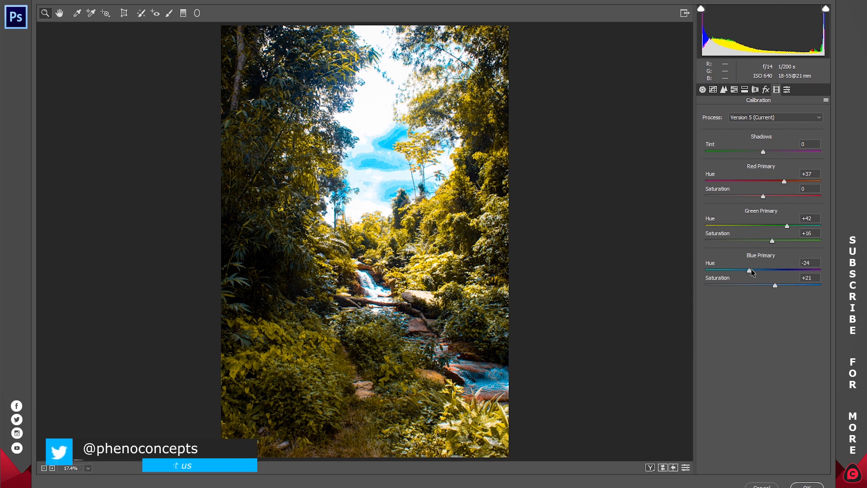
pyautogui.moveTo(751, 269)
pyautogui.mouseDown()
pyautogui.moveTo(762, 270)
pyautogui.moveTo(750, 269)
pyautogui.mouseUp()
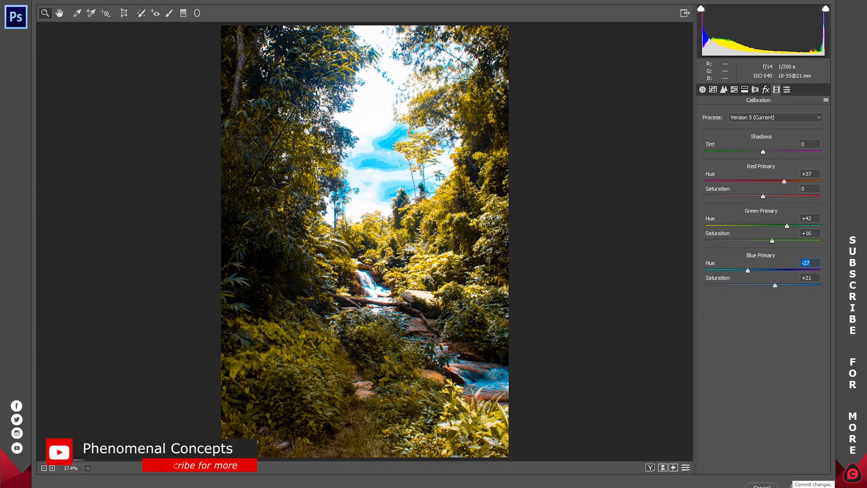
pyautogui.click(792, 482)
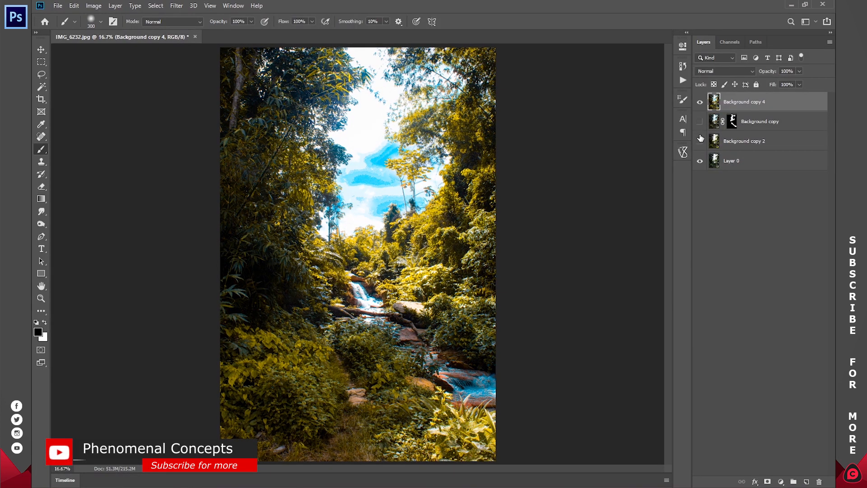
# Group the three layers above Layer 0 and toggle the group's visibility to compare the grade with the original photo.
pyautogui.keyDown('shift'); pyautogui.click(759, 141); pyautogui.keyUp('shift')
pyautogui.hotkey('ctrl', 'g')
pyautogui.click(699, 100)
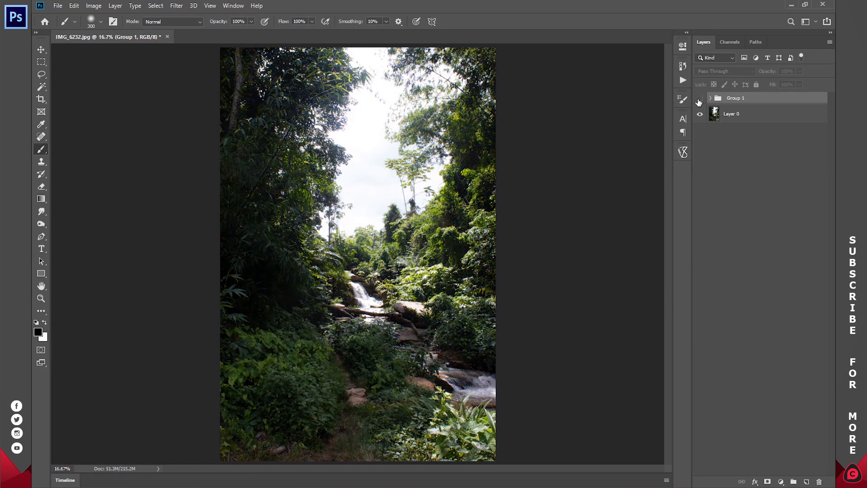
pyautogui.click(699, 100)
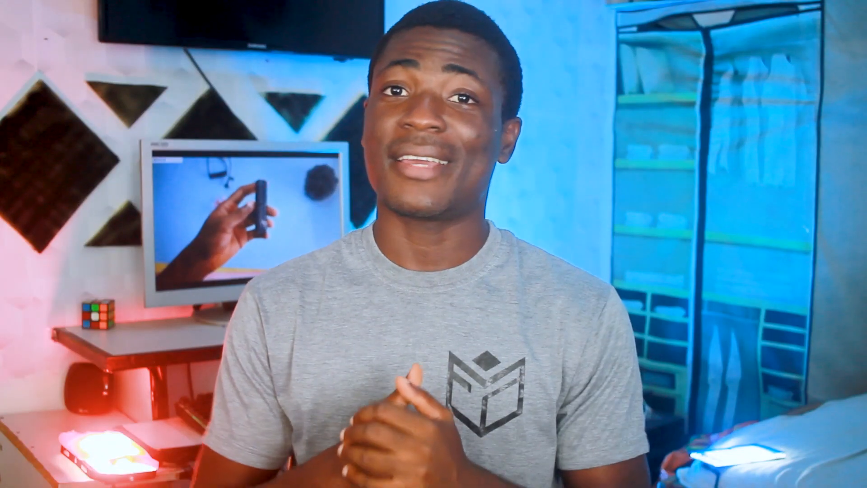